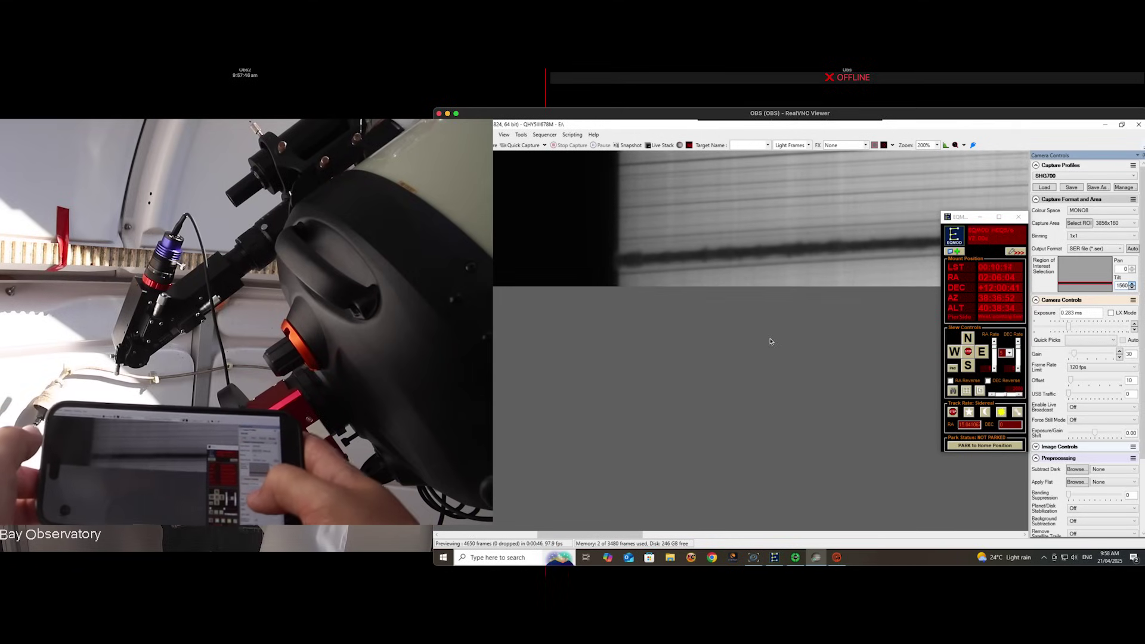
# Step: Raise the Region of Interest Tilt to 1592 so the strip sits on the spectral line
pyautogui.press('Up')
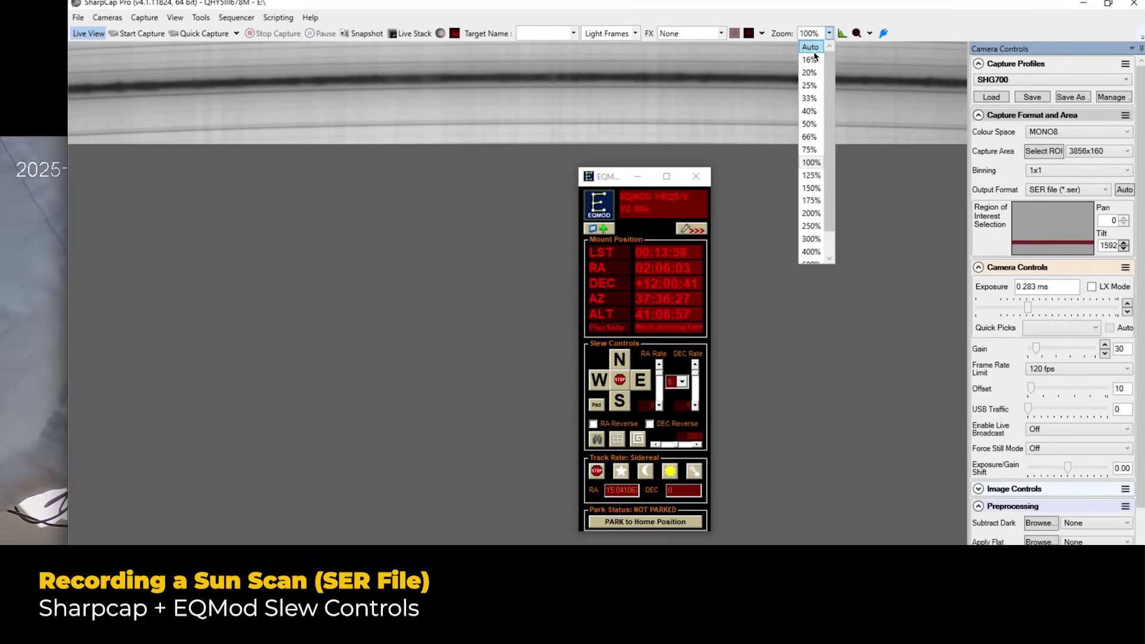
# Step: Set the preview zoom to Auto and slew the mount south with EQMod until the image goes dark
pyautogui.click(810, 47)
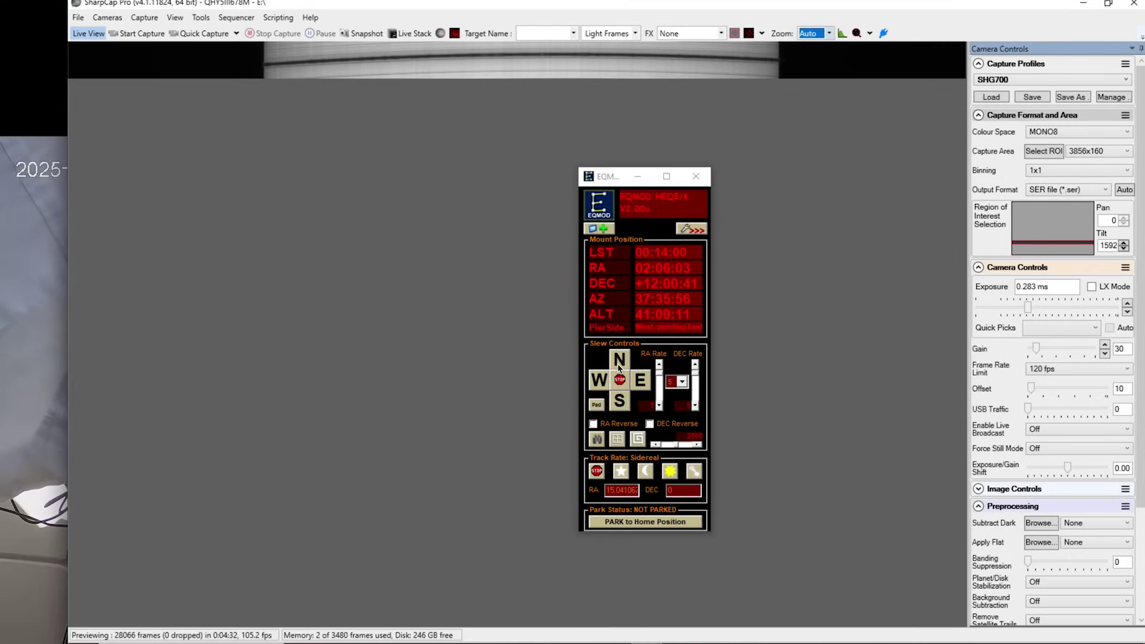
pyautogui.click(620, 402)
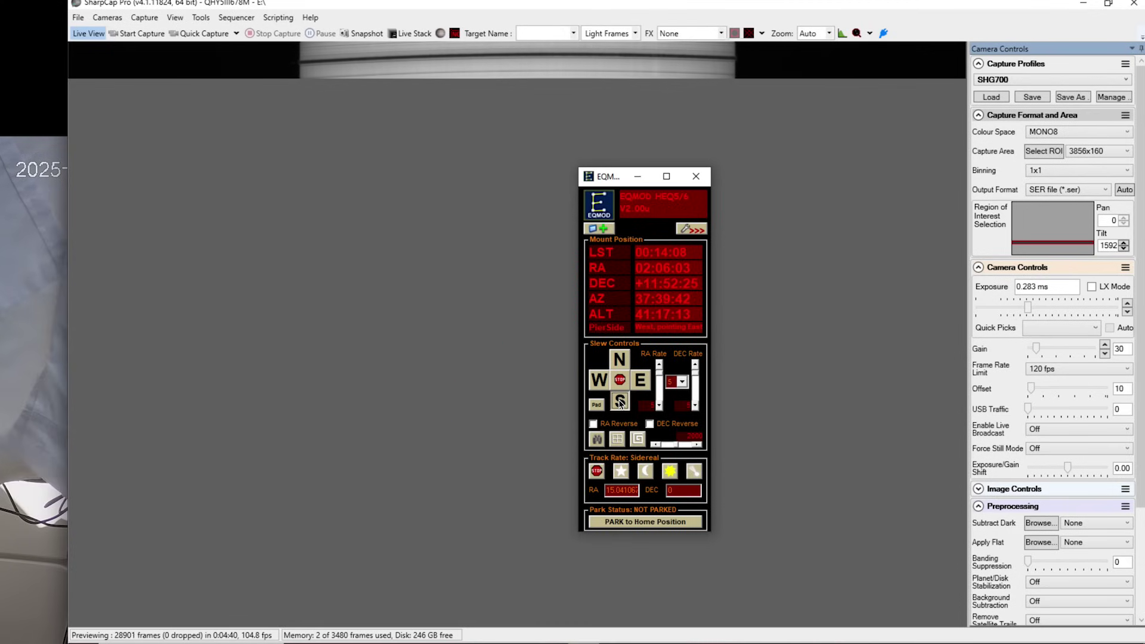
pyautogui.moveTo(620, 402); pyautogui.dragTo(620, 403)
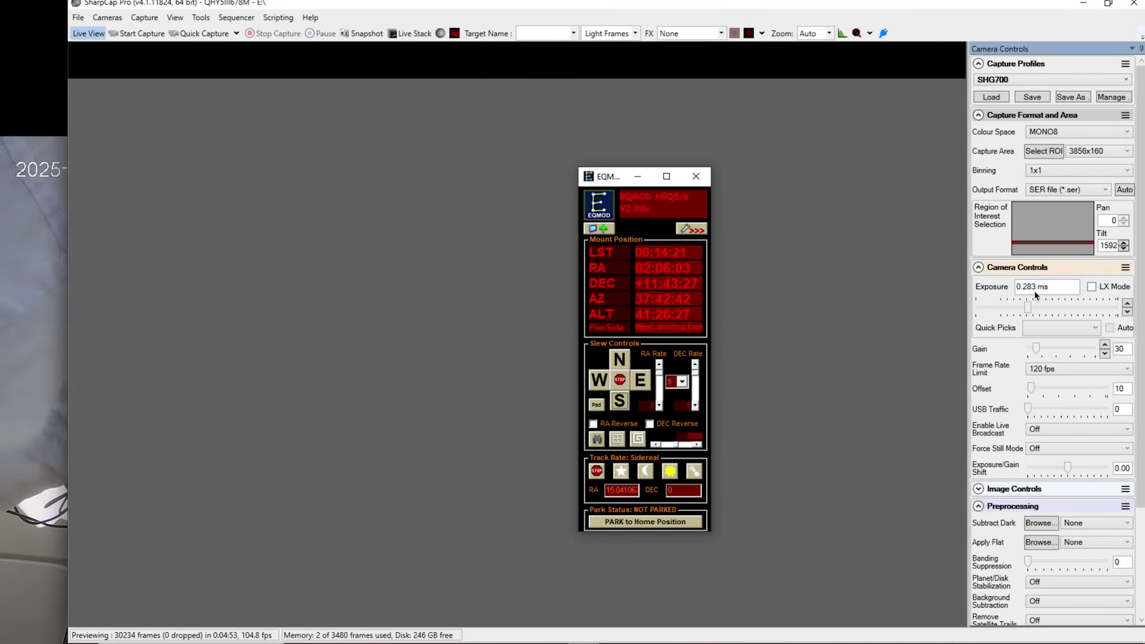
pyautogui.click(1047, 371)
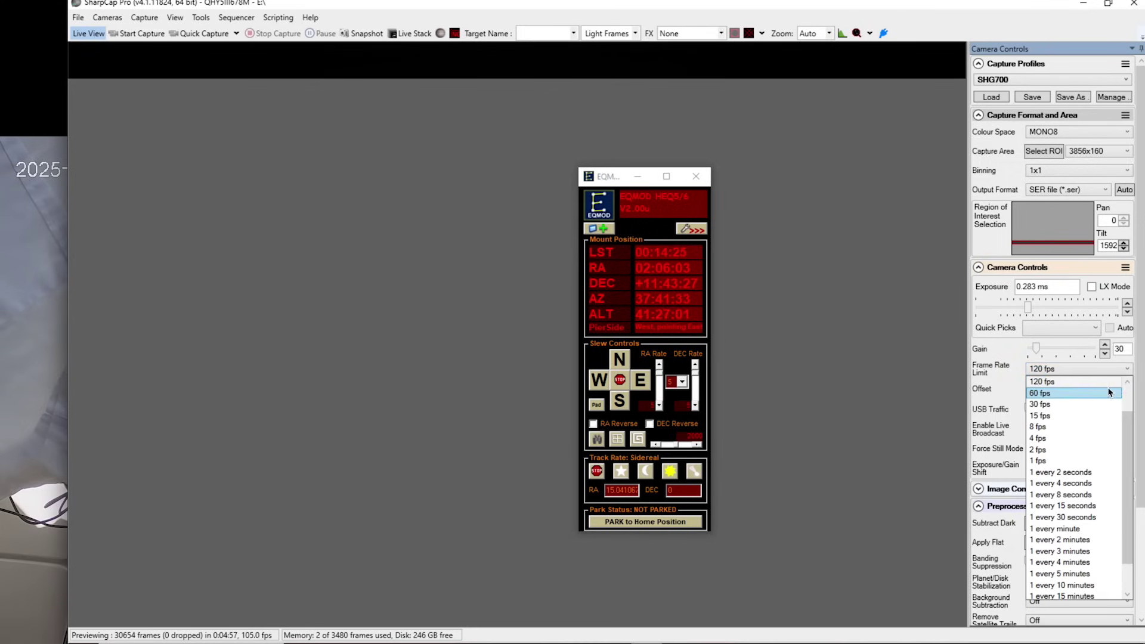
pyautogui.click(1067, 382)
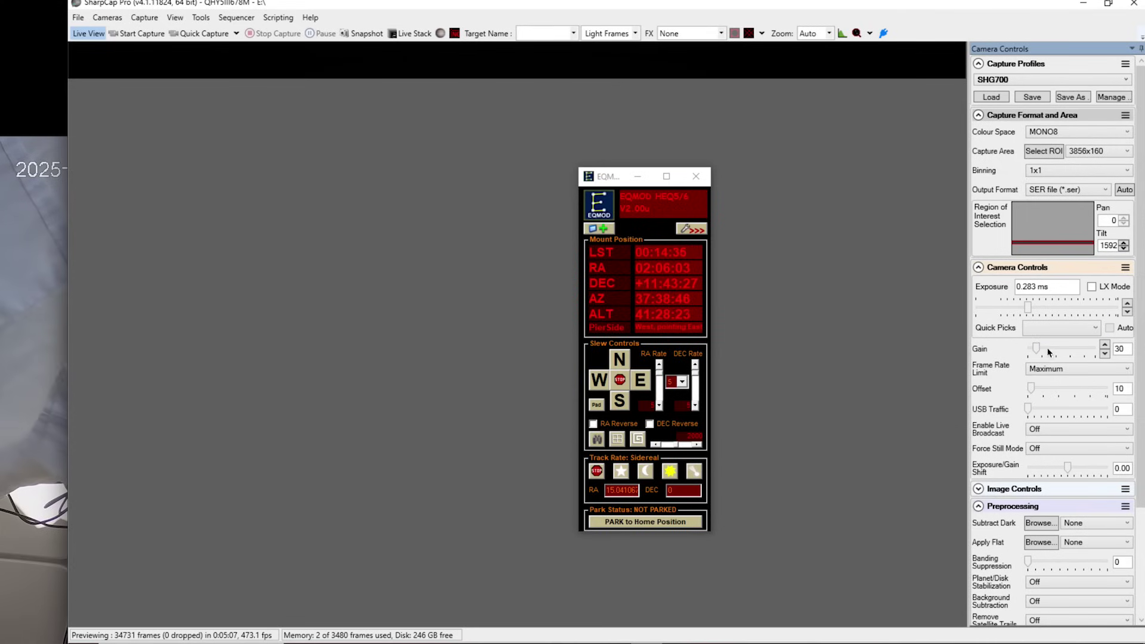
pyautogui.click(1062, 367)
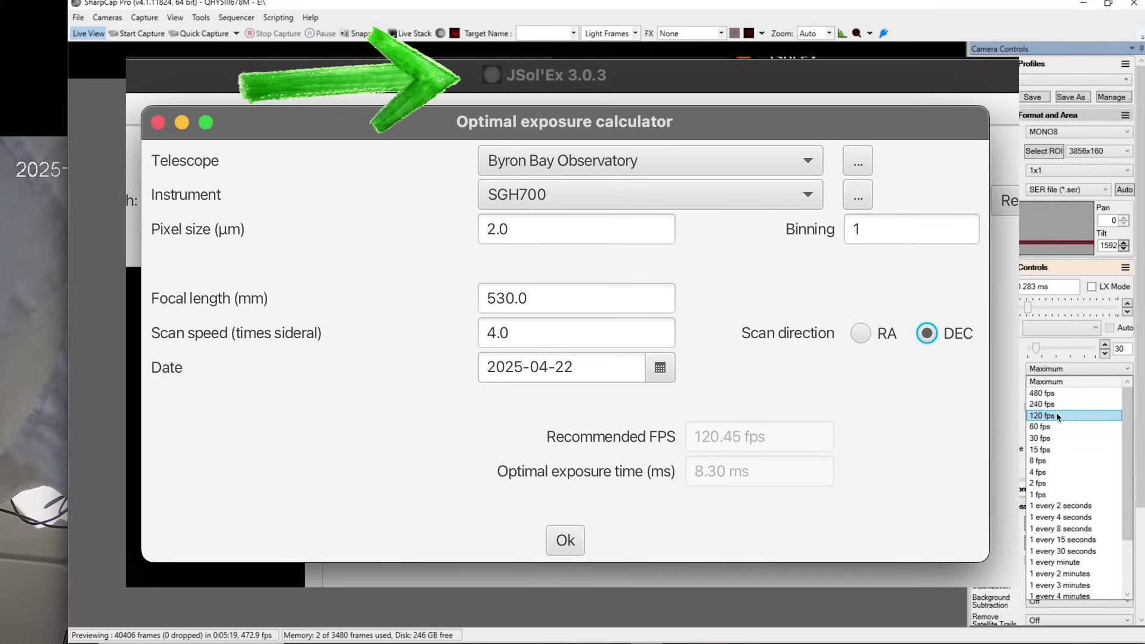
pyautogui.click(1056, 415)
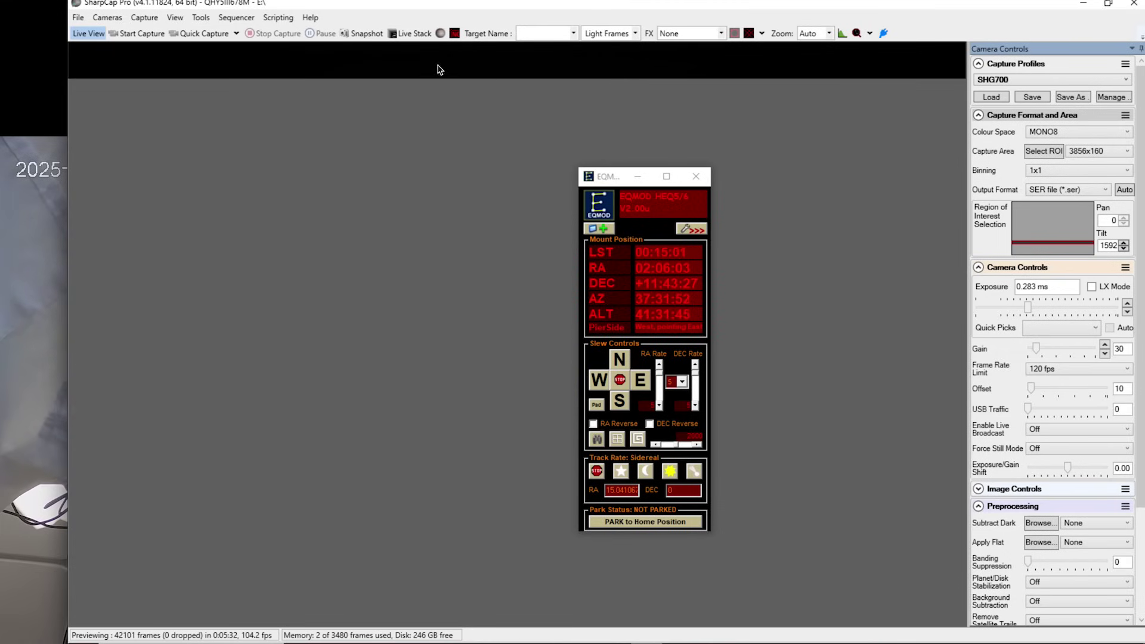
# Step: Record the first SER scan while slewing north across the Sun, then slew back south
pyautogui.click(236, 33)
pyautogui.click(210, 54)
pyautogui.click(619, 360)
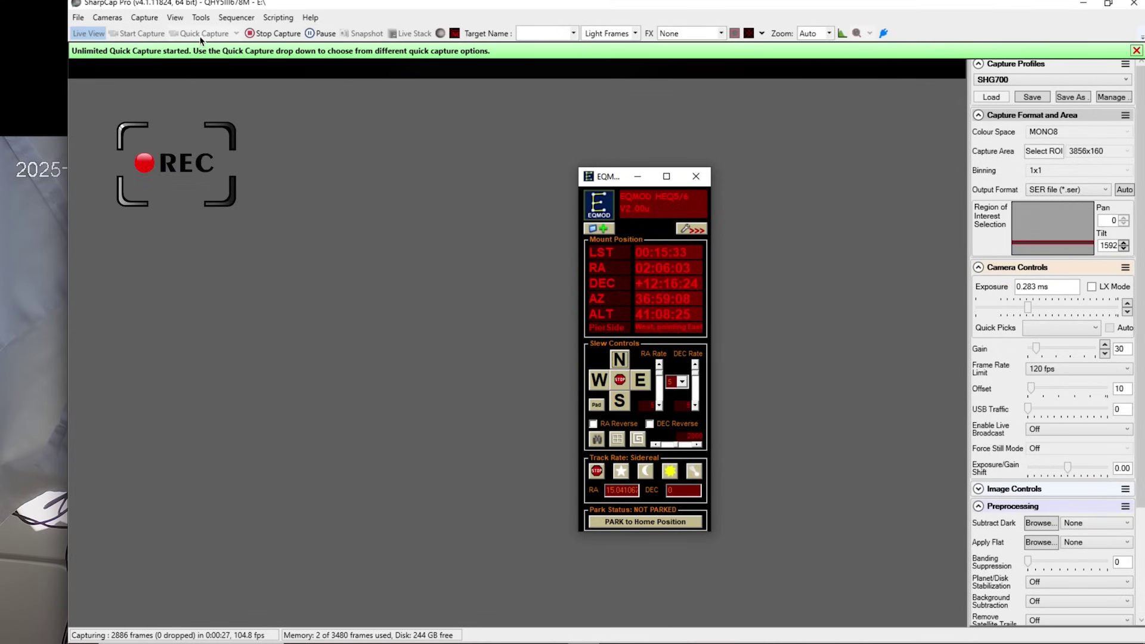
pyautogui.click(273, 33)
pyautogui.click(618, 402)
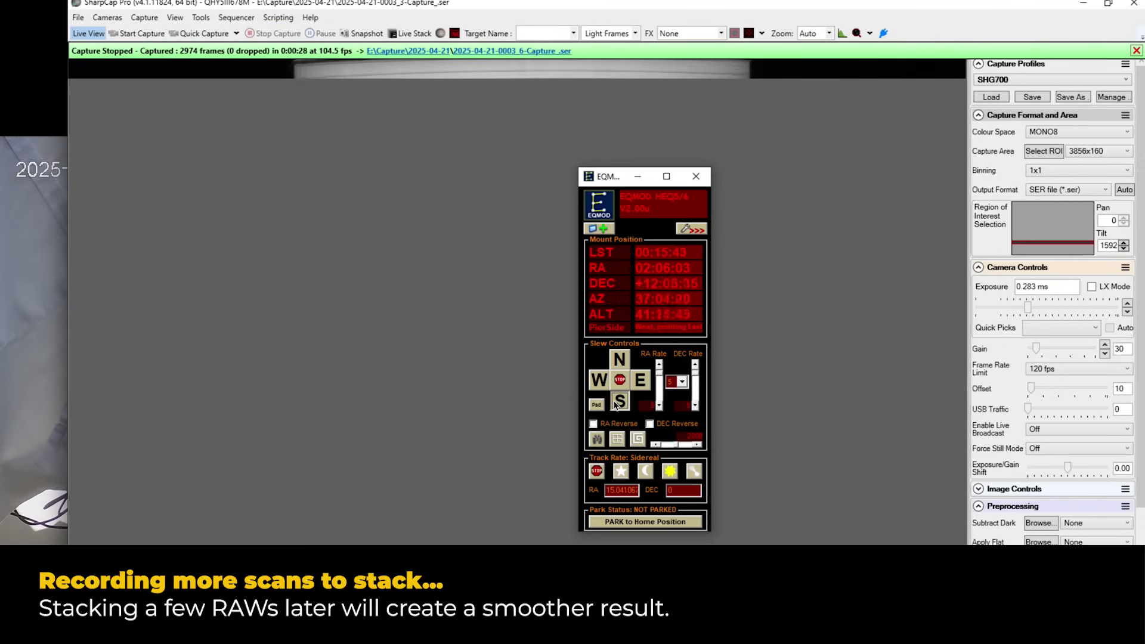
# Step: Record a second SER scan sweeping north, then return south past the limb
pyautogui.click(206, 33)
pyautogui.click(620, 360)
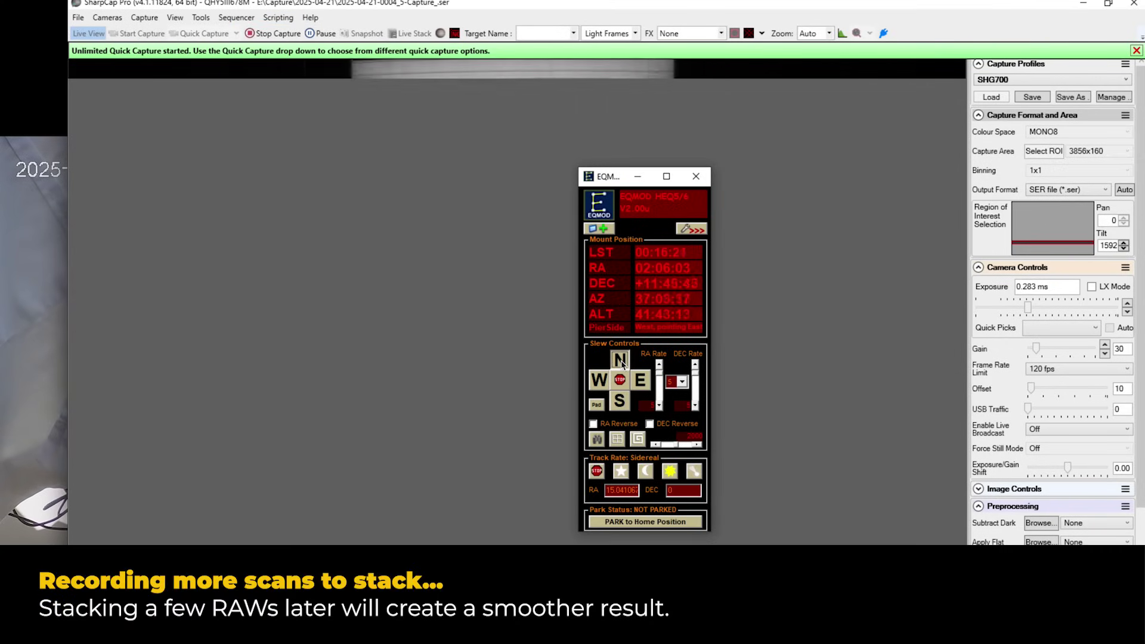
pyautogui.click(272, 34)
pyautogui.click(619, 402)
# Step: Record a third SER scan across the Sun and start another unlimited capture
pyautogui.click(206, 34)
pyautogui.click(619, 360)
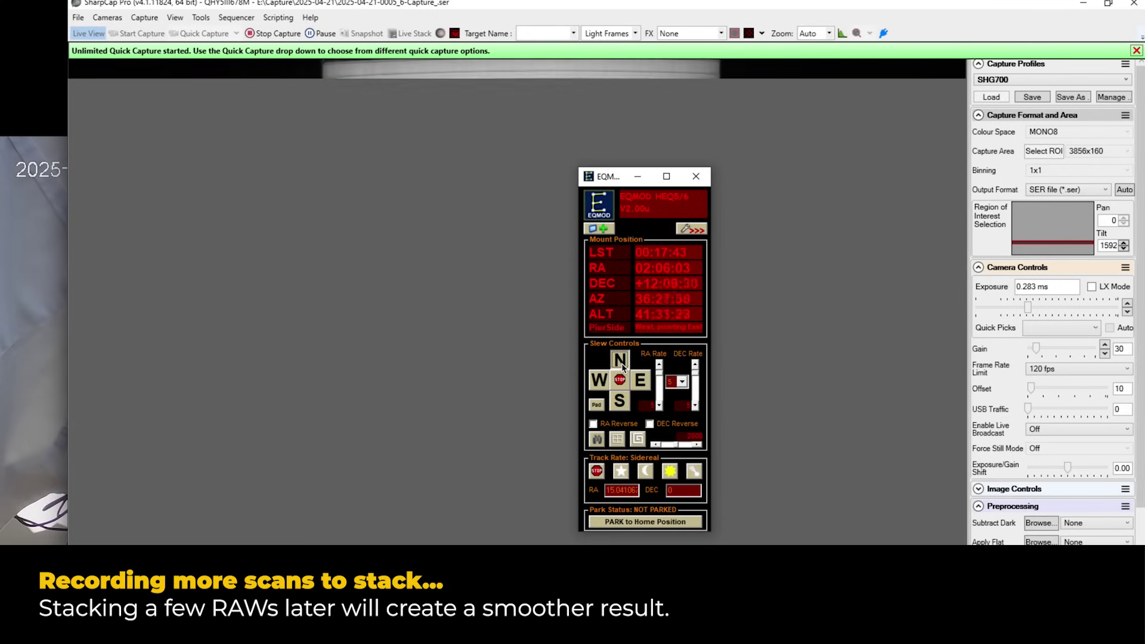
pyautogui.click(273, 34)
pyautogui.click(236, 34)
pyautogui.press('Return')
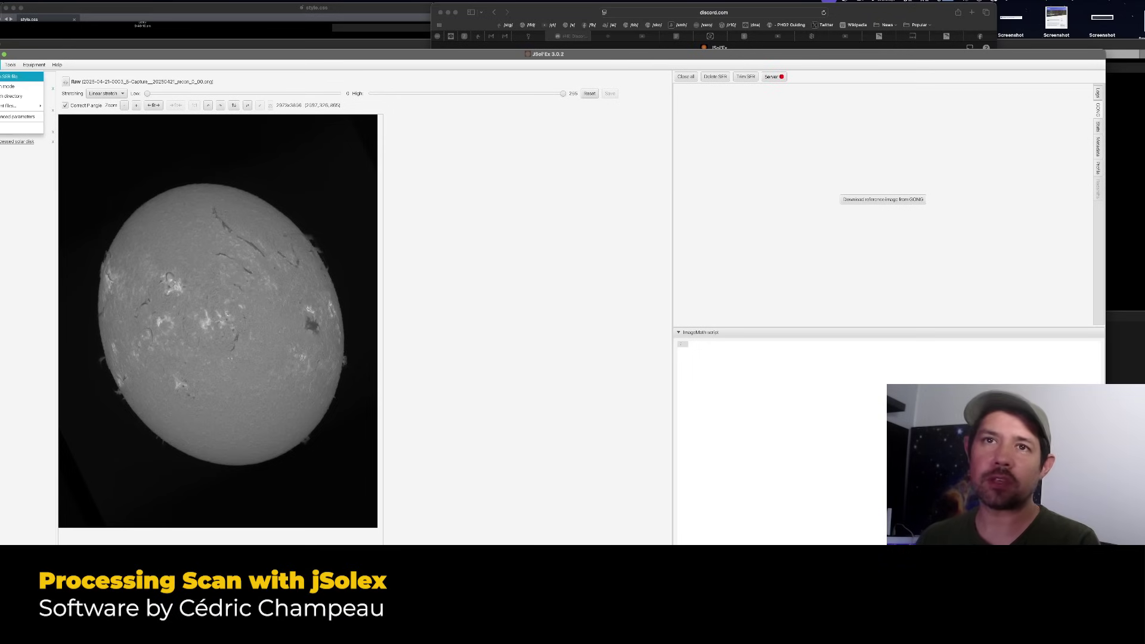
pyautogui.press('Return')
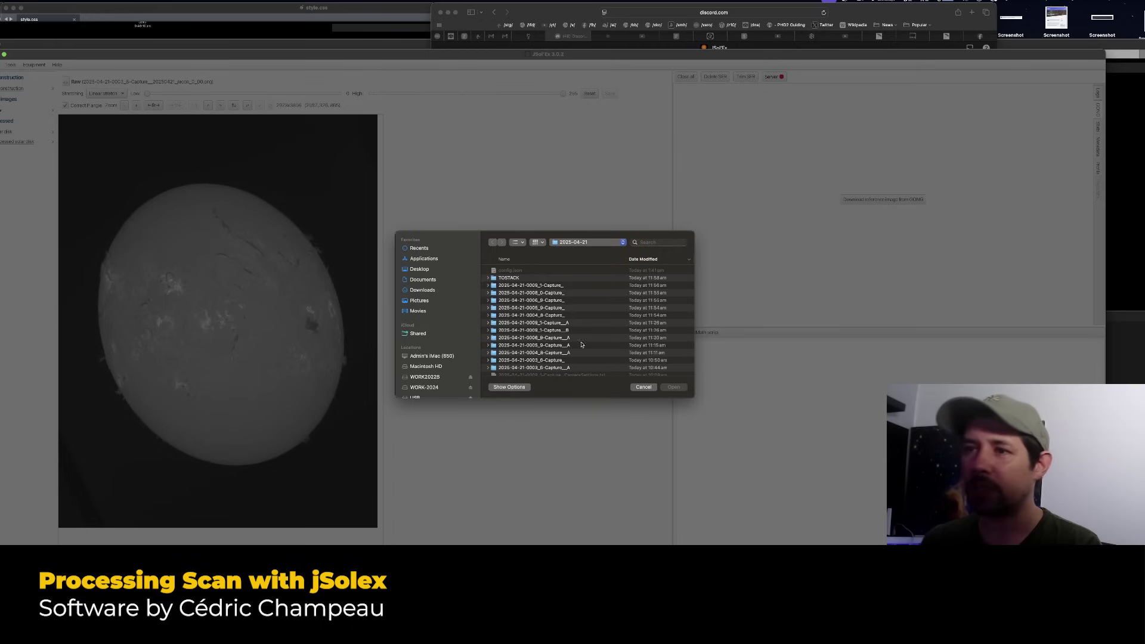
pyautogui.scroll(-5, 563, 358)
pyautogui.click(563, 368)
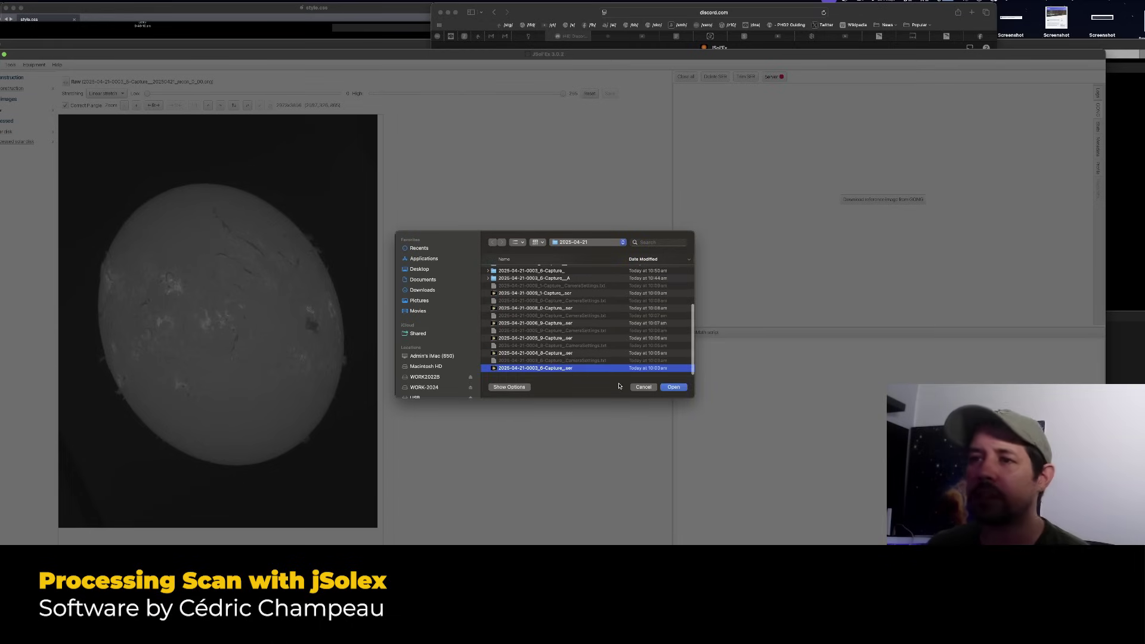
pyautogui.click(678, 388)
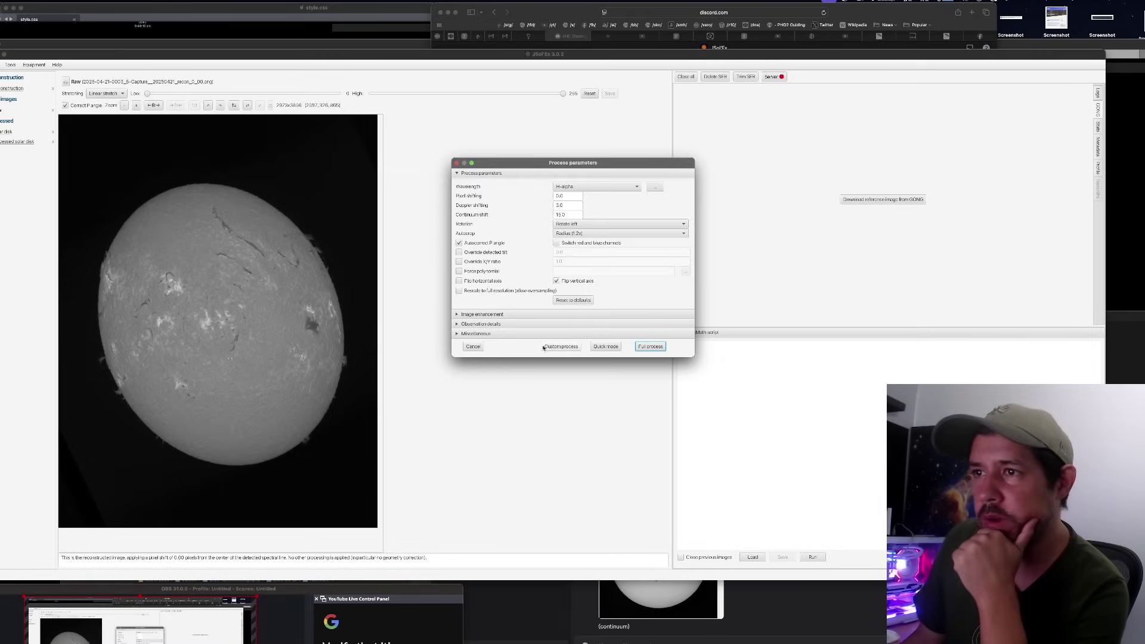
pyautogui.click(605, 348)
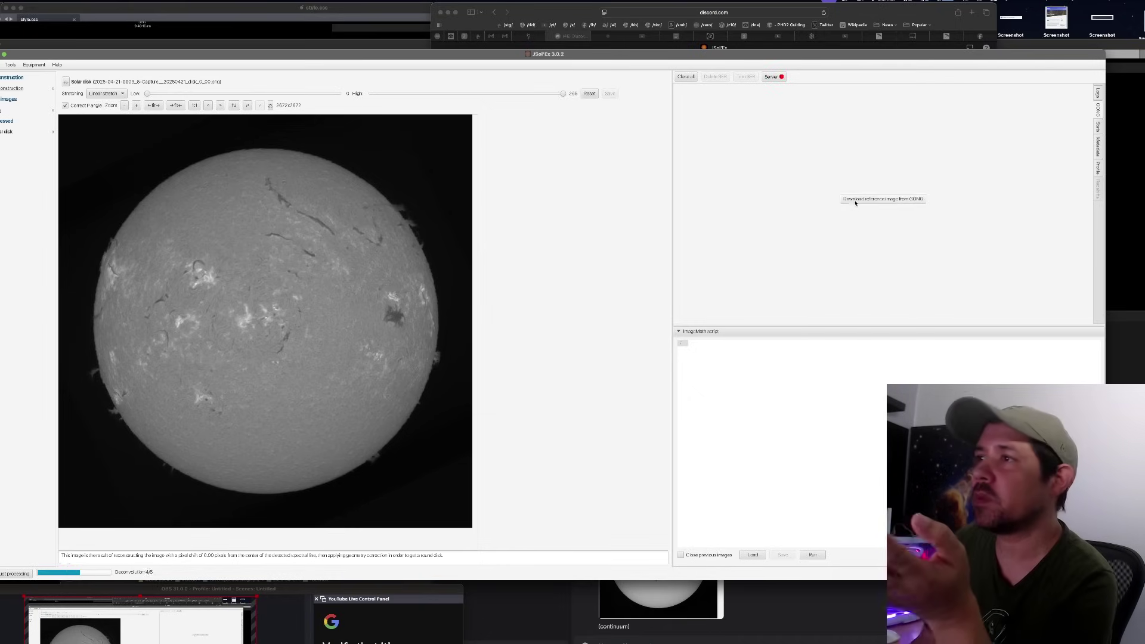
# Step: Download the GONG H-alpha reference image (Big Bear, 2025-04-21) for comparison
pyautogui.click(910, 198)
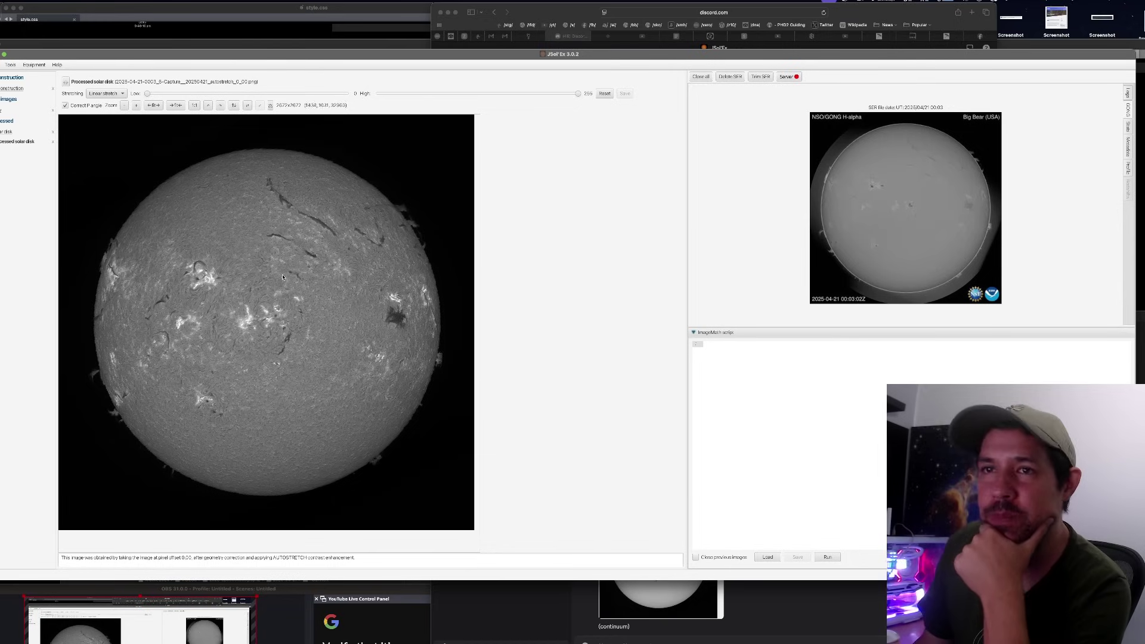
pyautogui.click(2, 65)
pyautogui.press('Return')
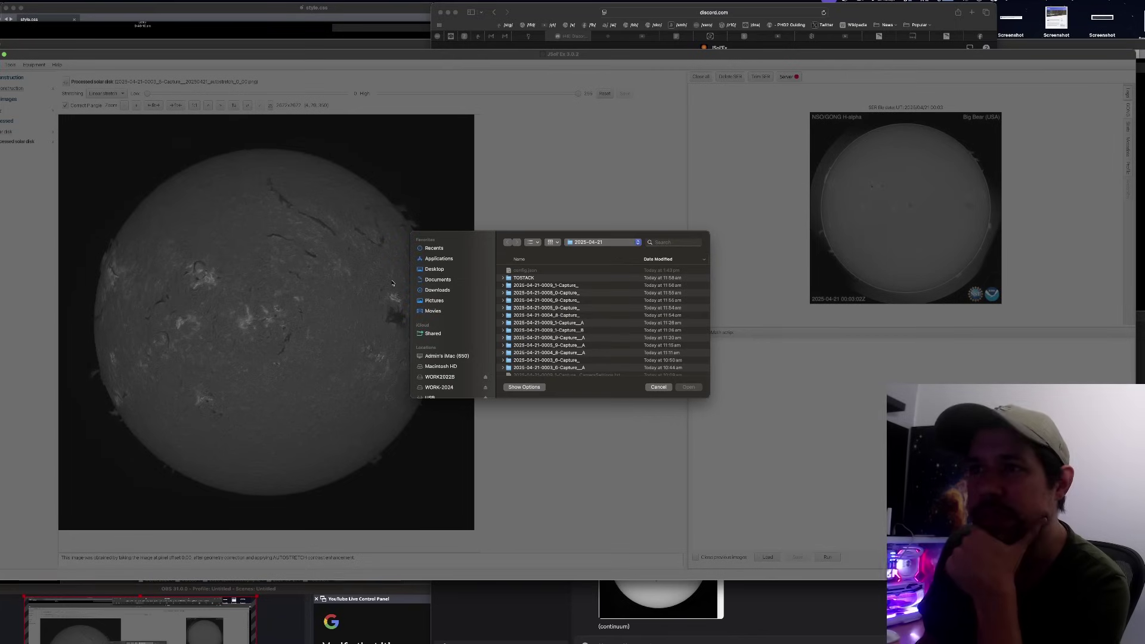
pyautogui.scroll(-5, 561, 320)
pyautogui.click(656, 367)
pyautogui.click(686, 387)
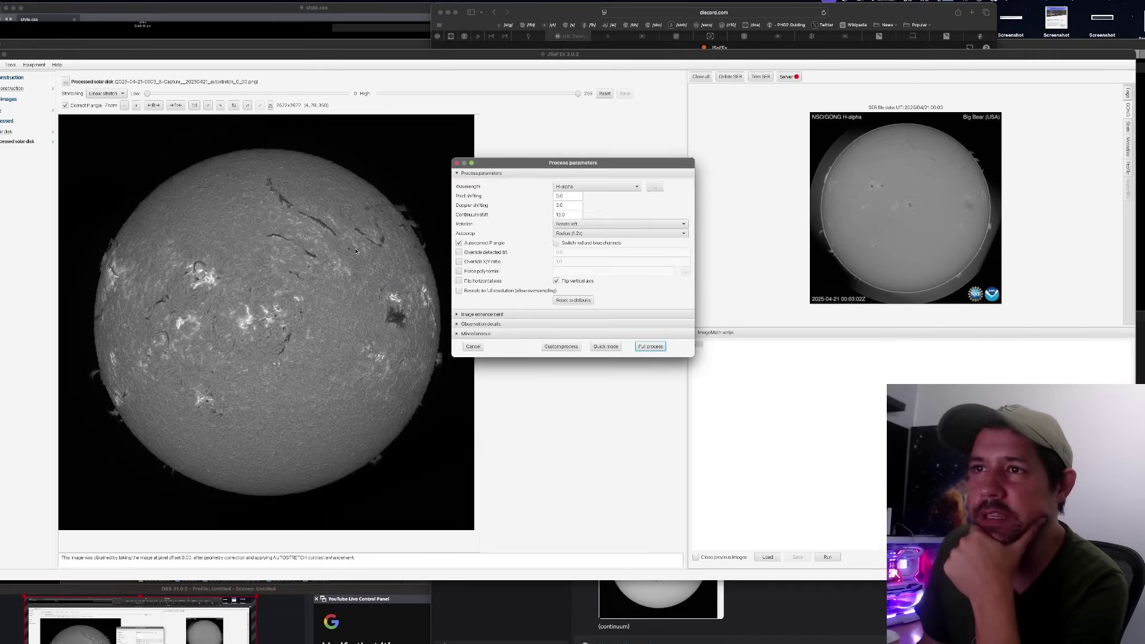
pyautogui.moveTo(499, 170); pyautogui.dragTo(326, 216)
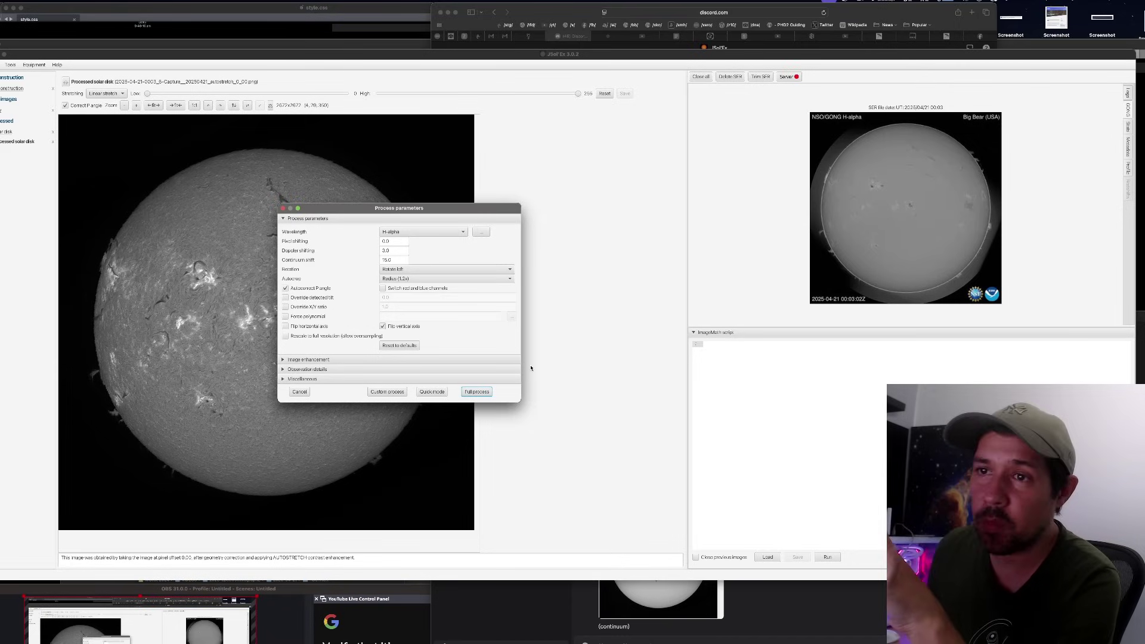
pyautogui.click(472, 395)
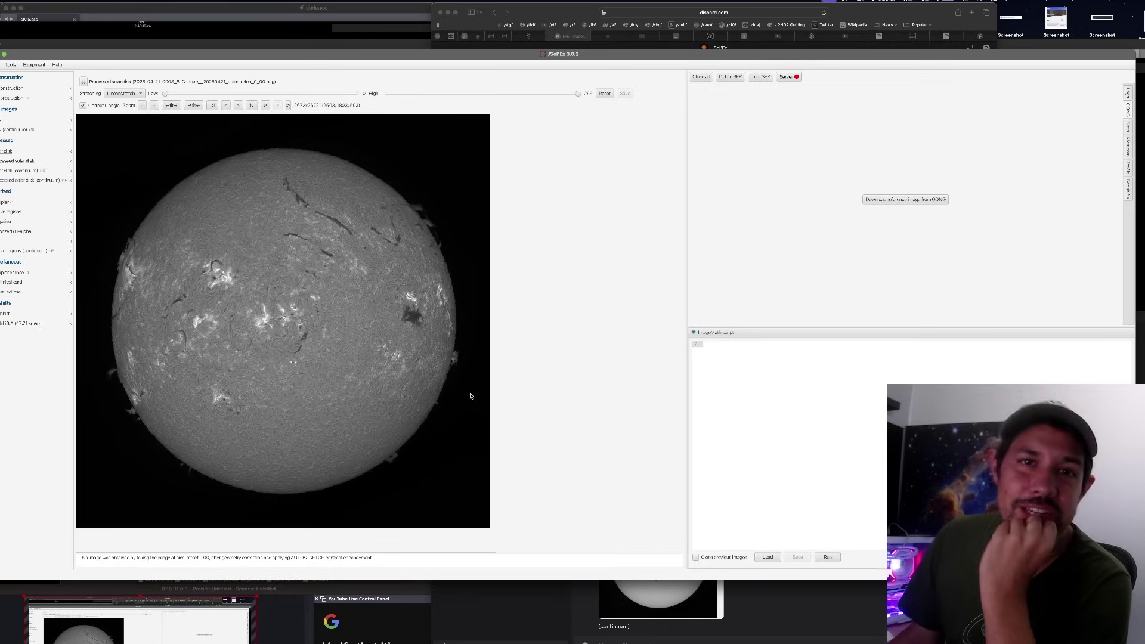
# Step: View the raw and processed H-alpha and continuum solar disk images, ending on Doppler
pyautogui.click(8, 88)
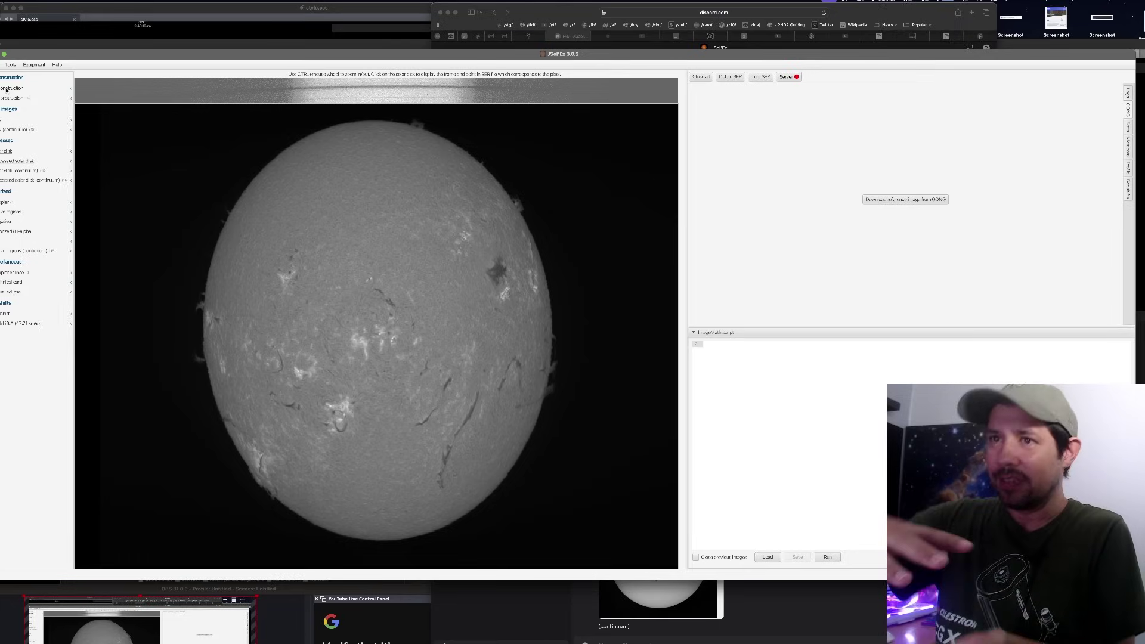
pyautogui.click(8, 97)
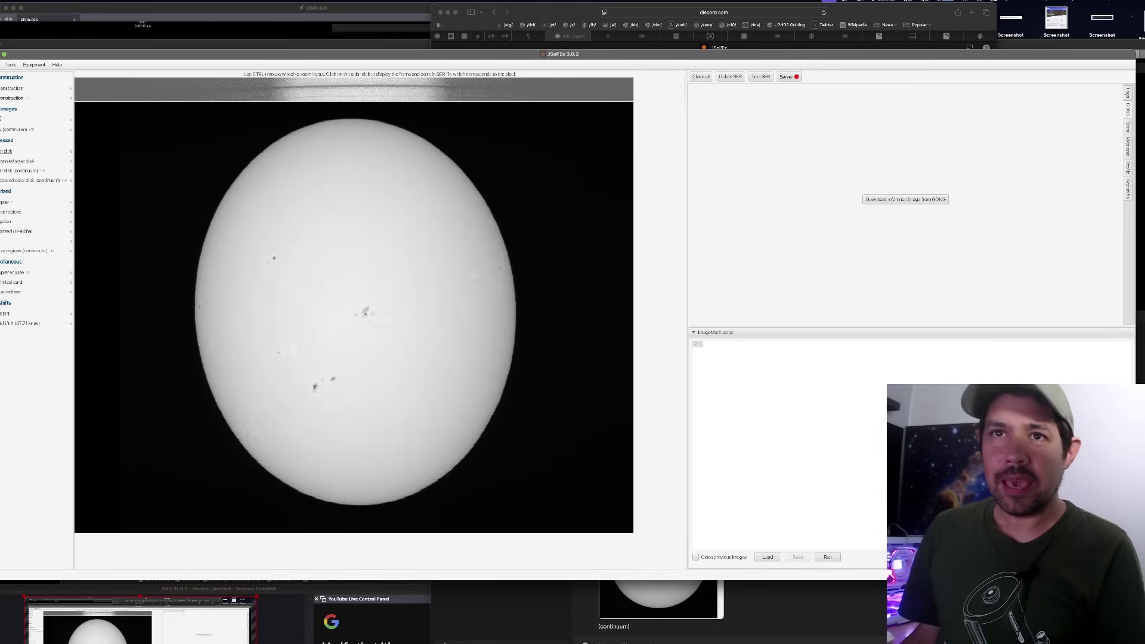
pyautogui.click(6, 120)
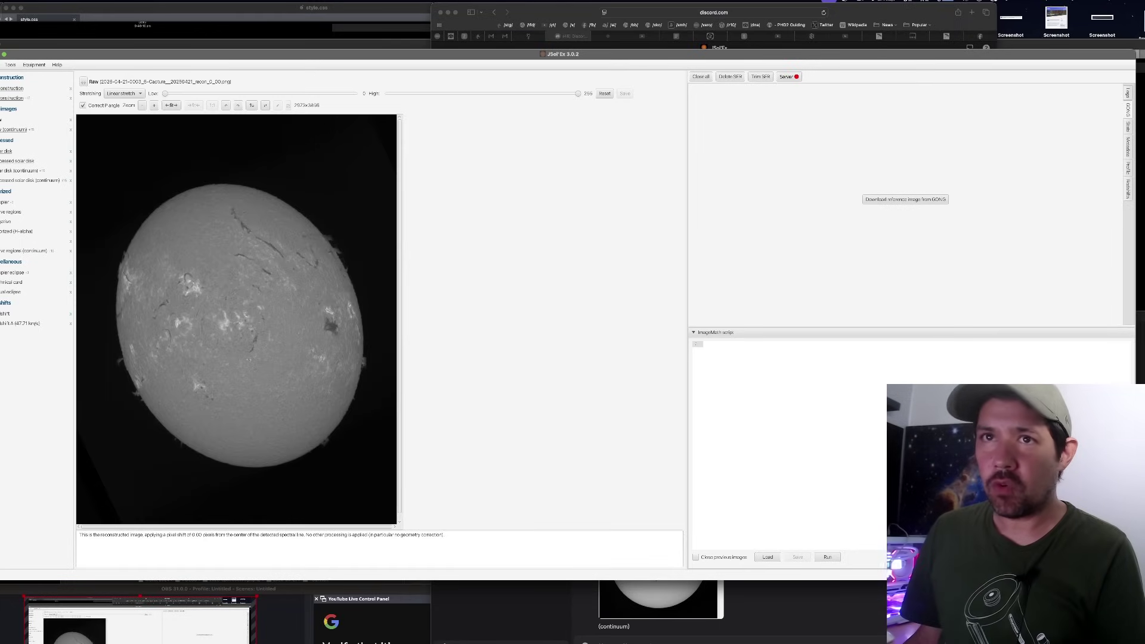
pyautogui.click(7, 129)
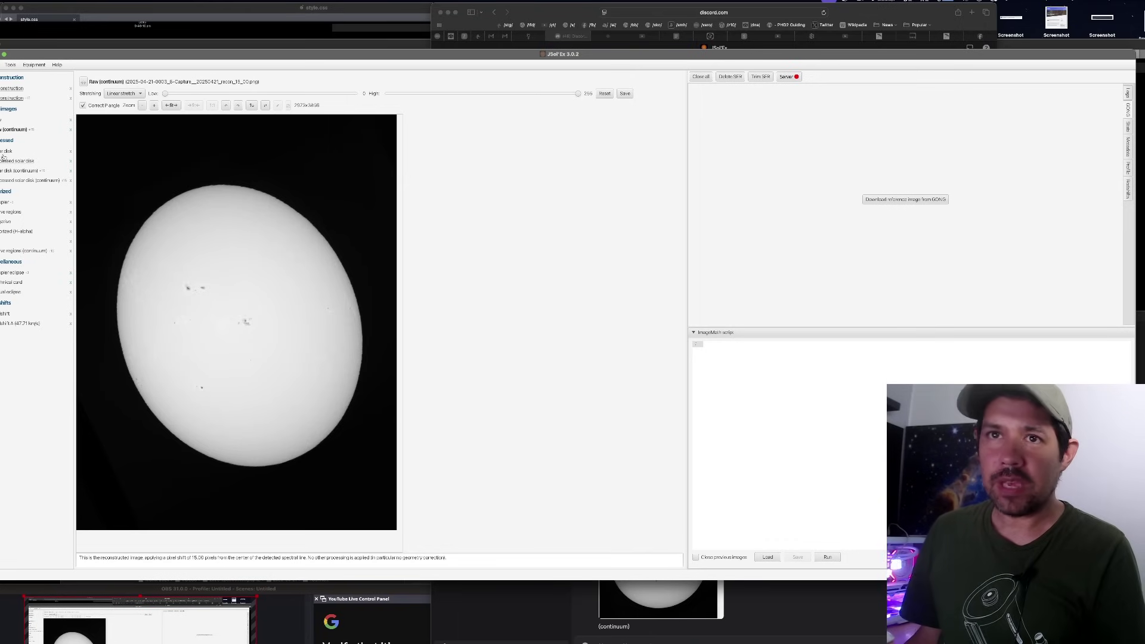
pyautogui.click(4, 152)
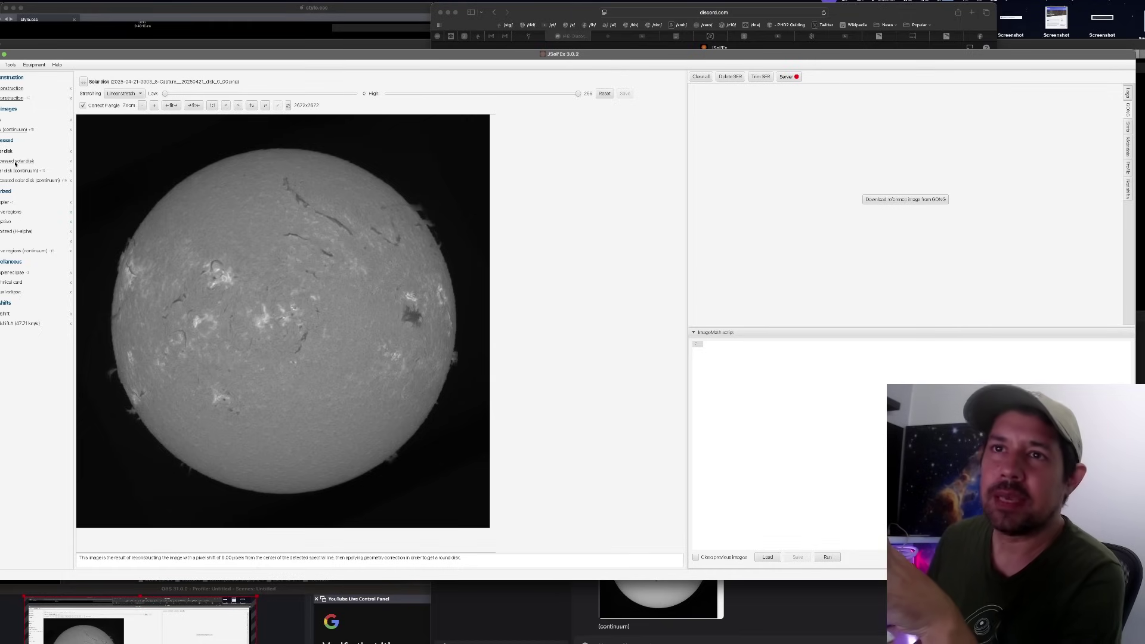
pyautogui.click(16, 162)
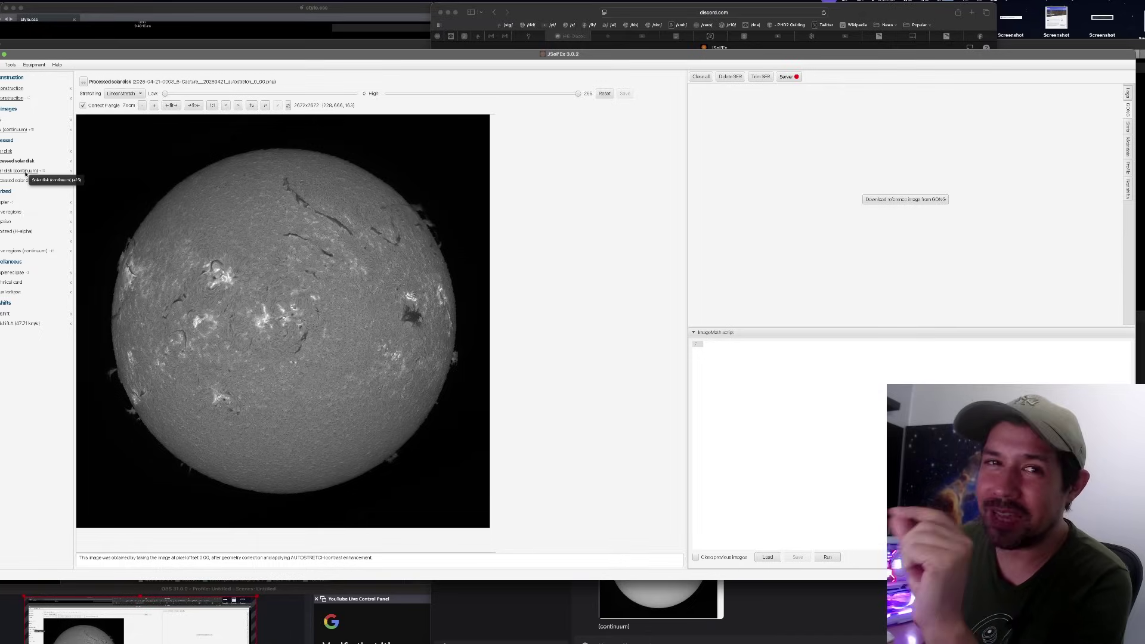
pyautogui.click(26, 172)
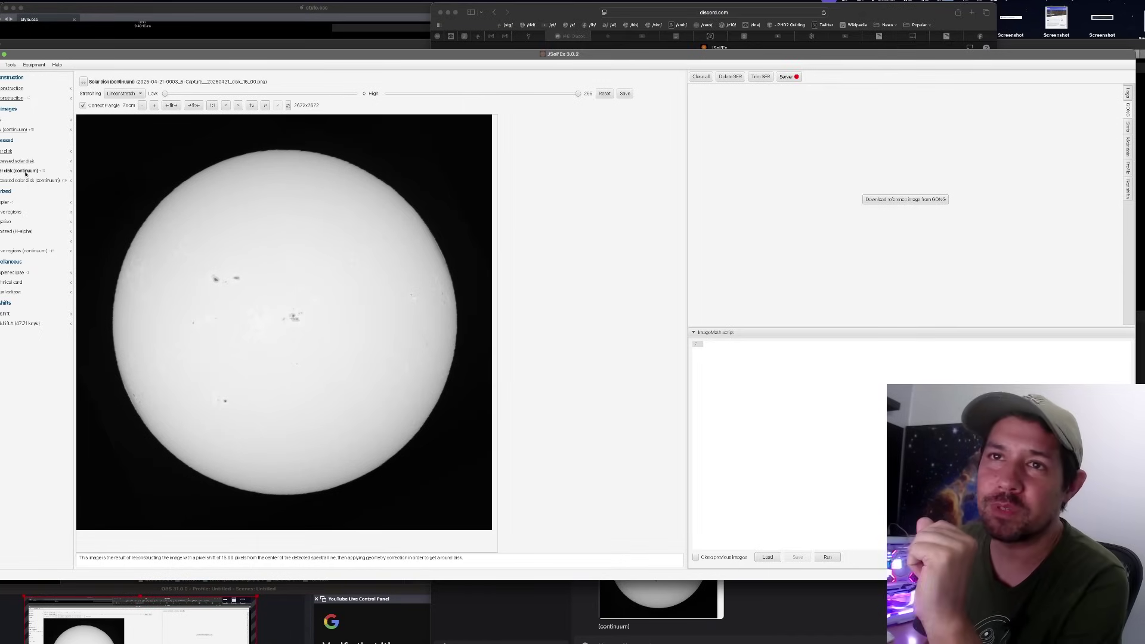
pyautogui.click(26, 181)
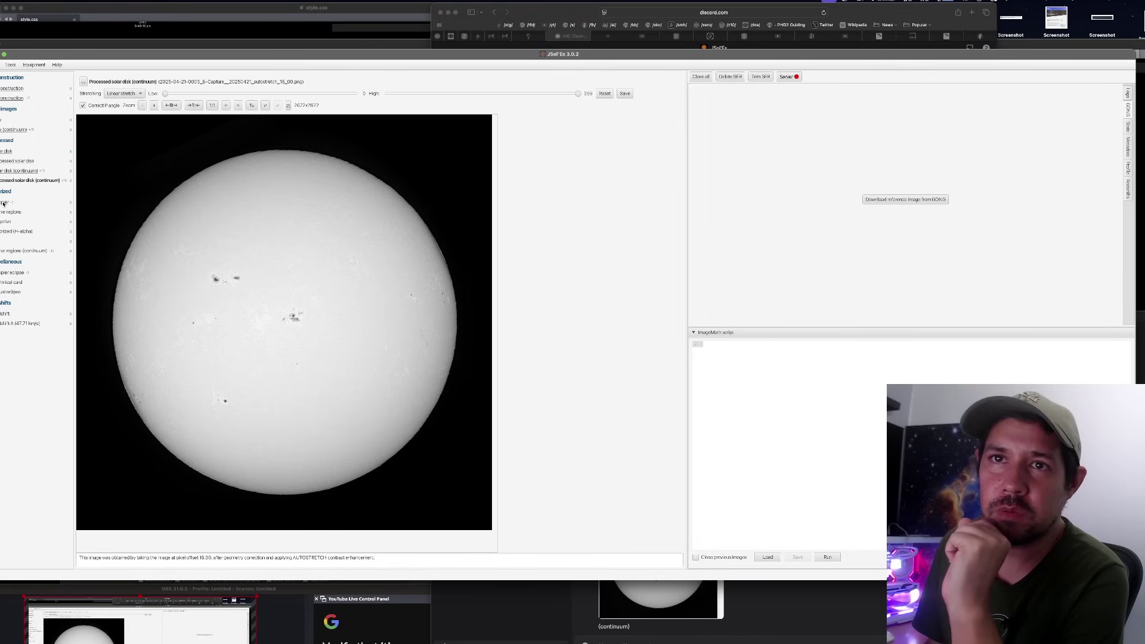
pyautogui.click(4, 203)
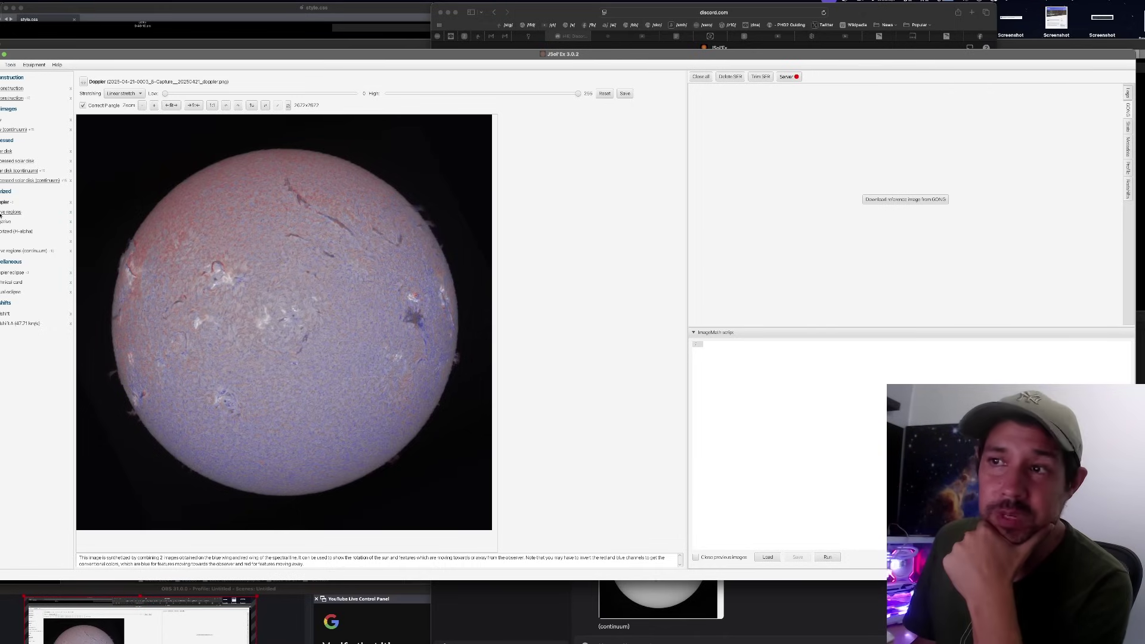
# Step: Show the labelled Active regions image, then the Negative H-alpha disk
pyautogui.click(7, 212)
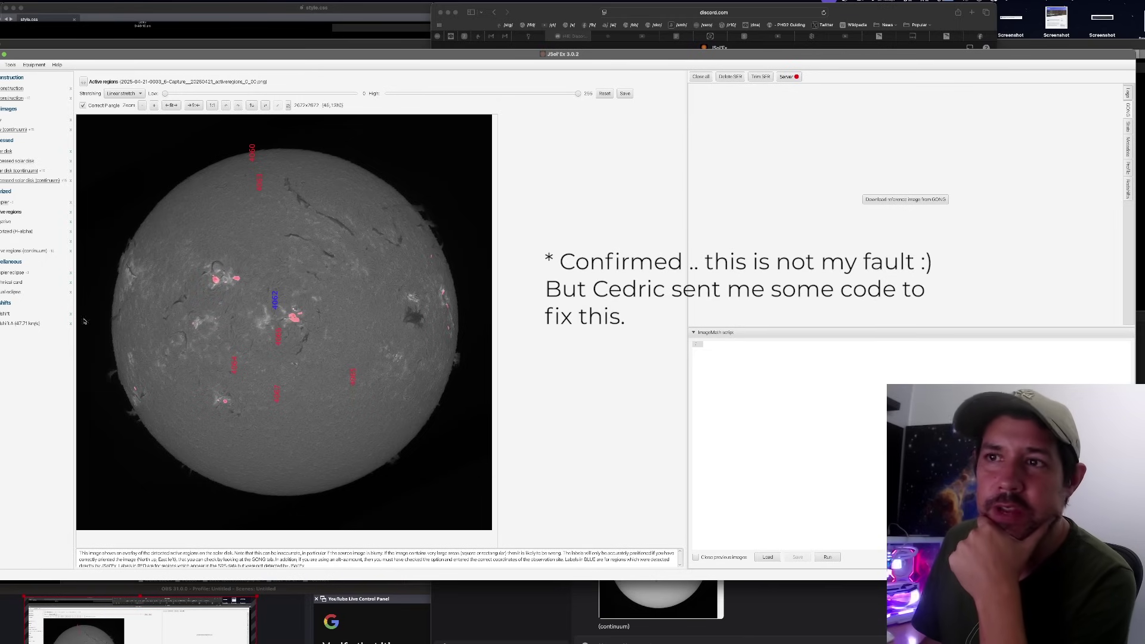
pyautogui.click(5, 223)
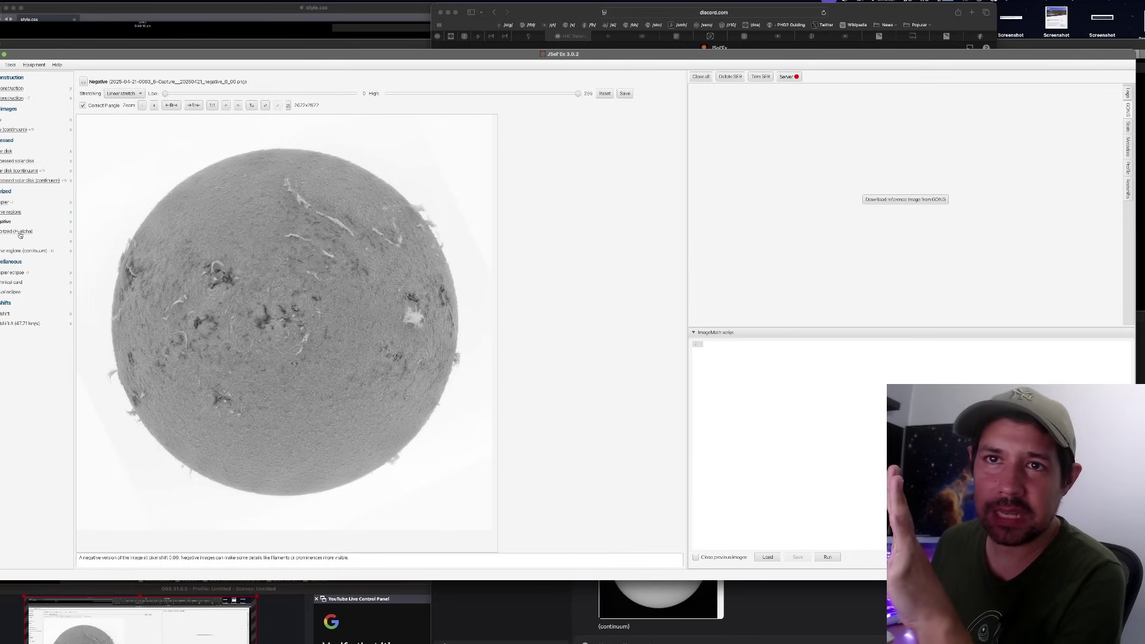
# Step: View Colorized (H-alpha), Mix, Active regions (continuum), and finally the Doppler eclipse image
pyautogui.click(20, 233)
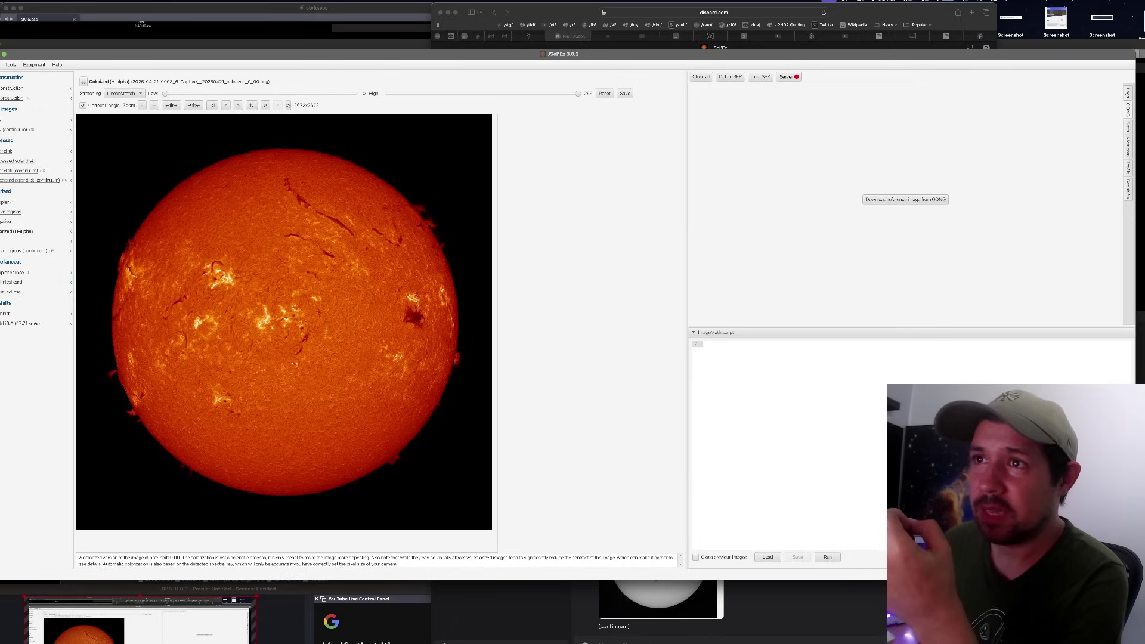
pyautogui.click(6, 241)
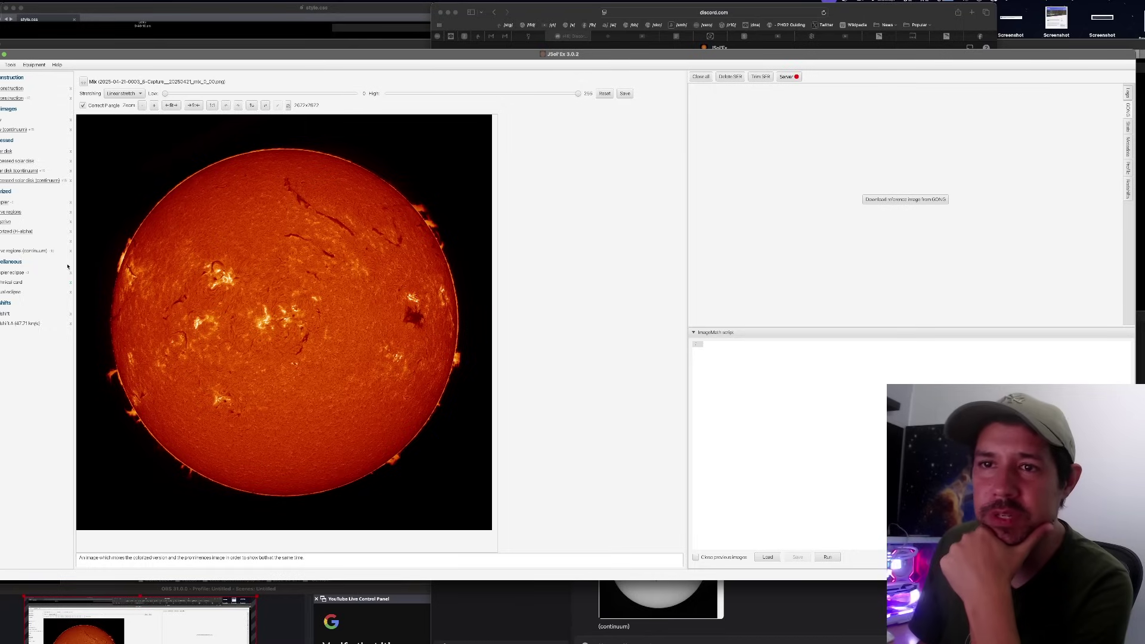
pyautogui.click(7, 252)
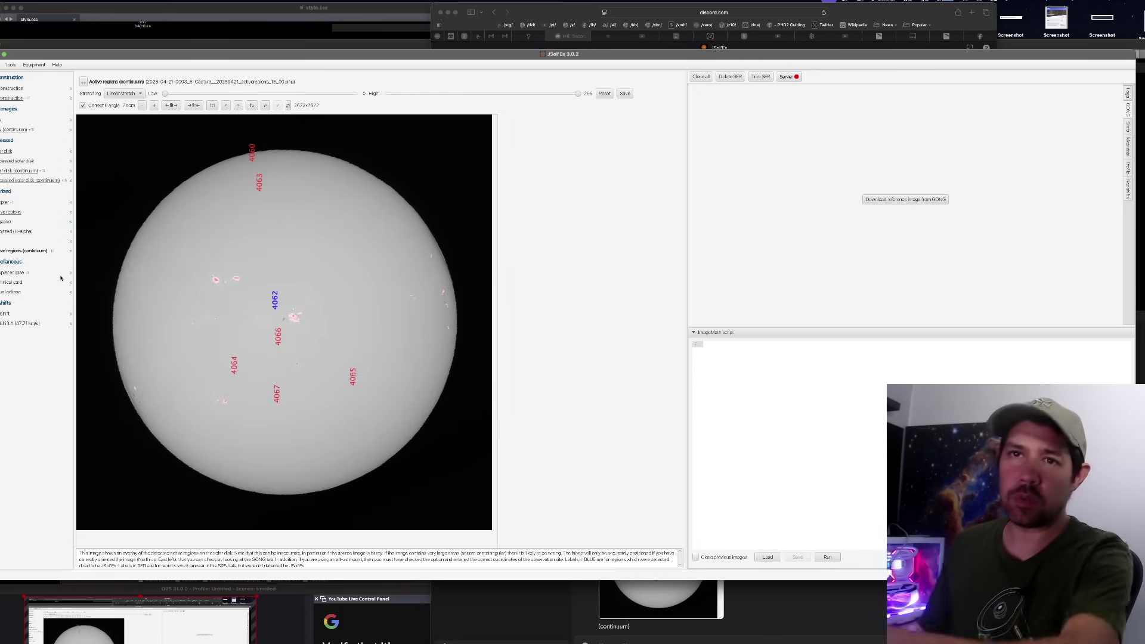
pyautogui.click(24, 274)
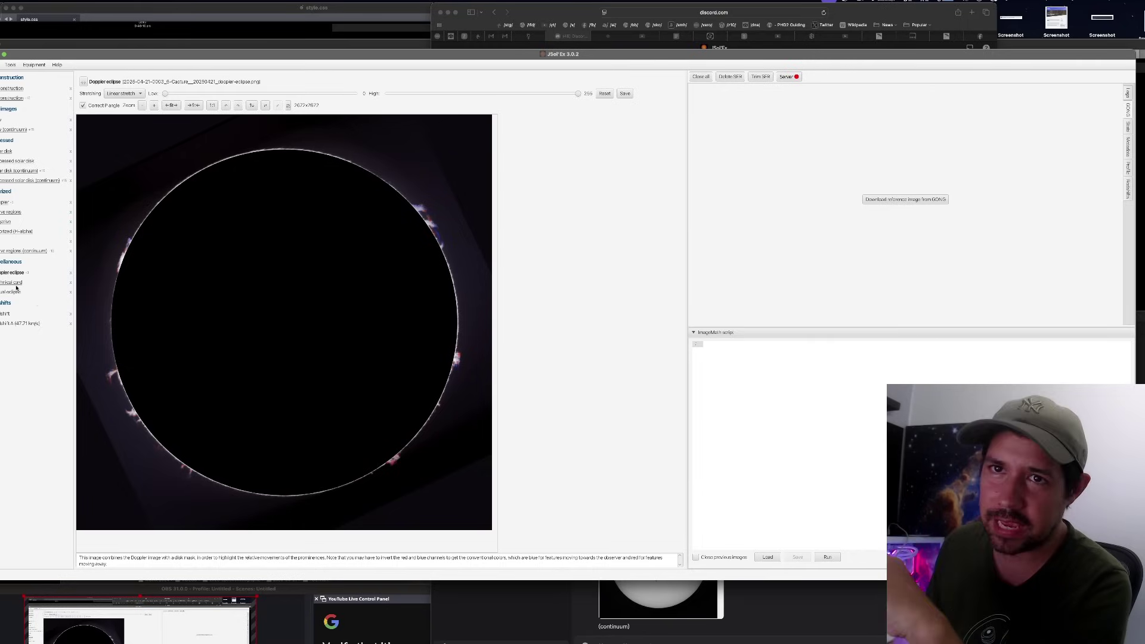
# Step: Show the Technical card, fetch a GONG reference image, then view Redshift A (47.71 km/s)
pyautogui.click(17, 284)
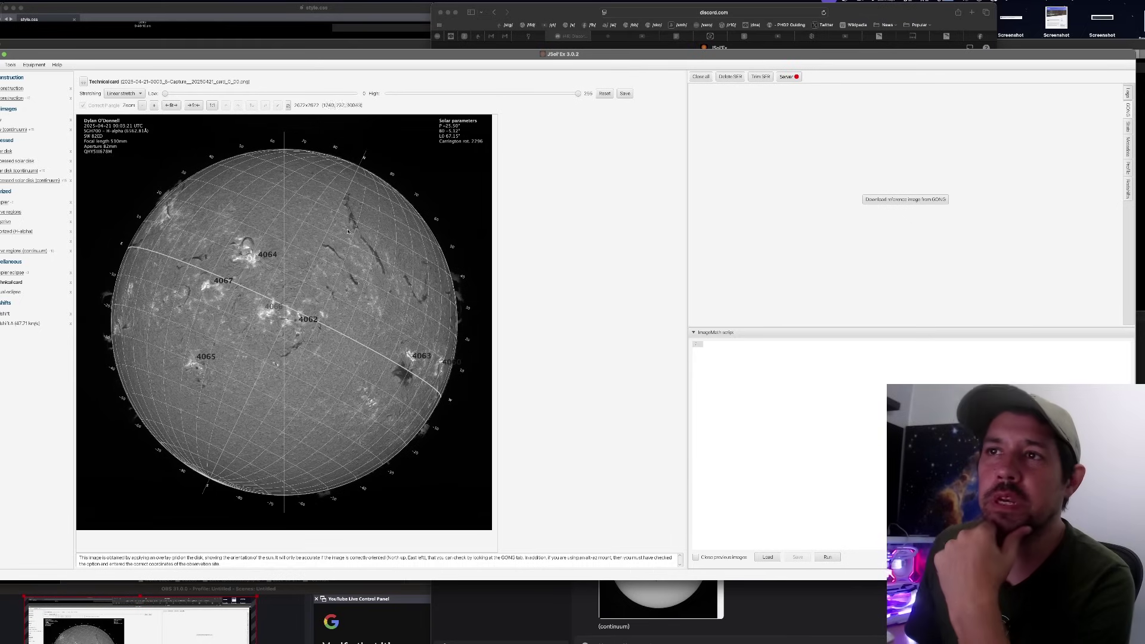
pyautogui.click(912, 202)
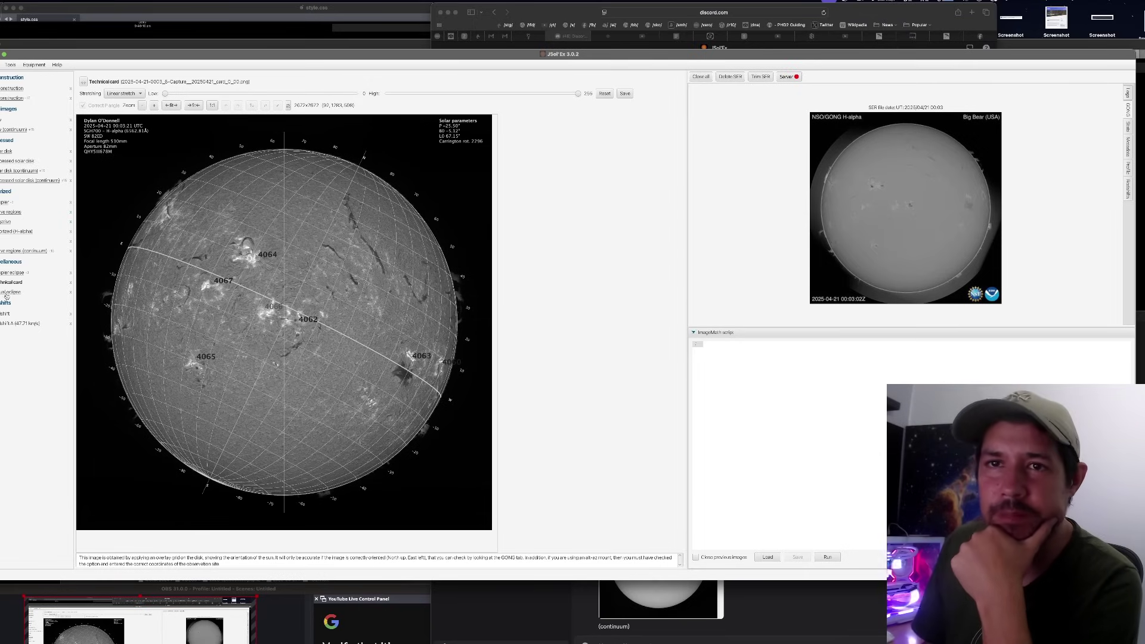
pyautogui.click(8, 323)
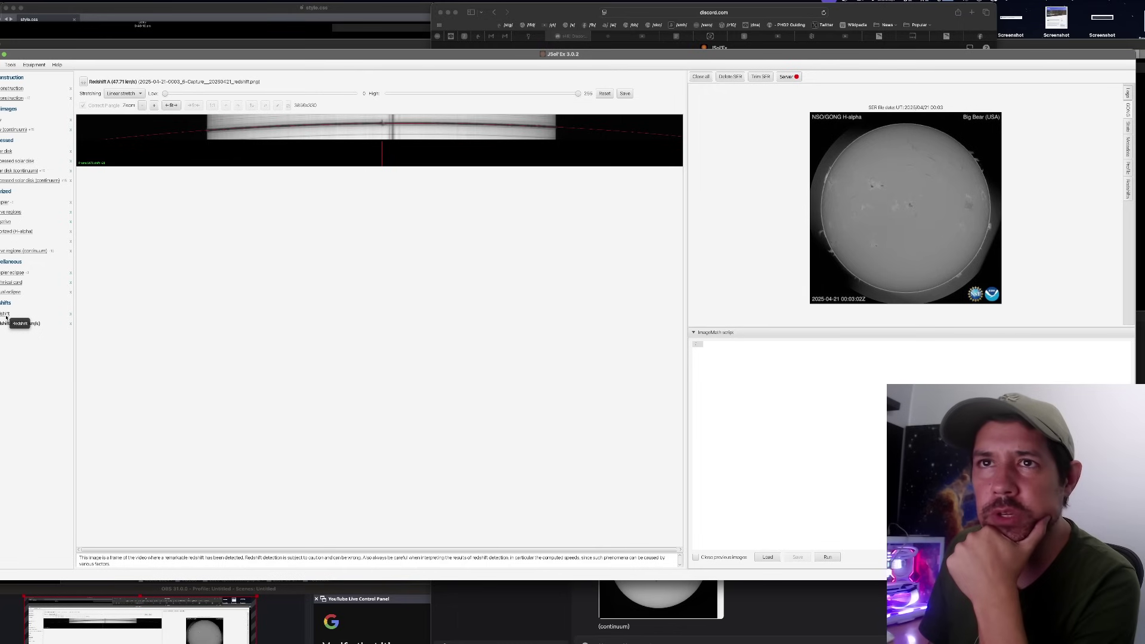
# Step: Display the full-disk Redshift image, then switch back to the H-alpha Solar disk image
pyautogui.click(6, 315)
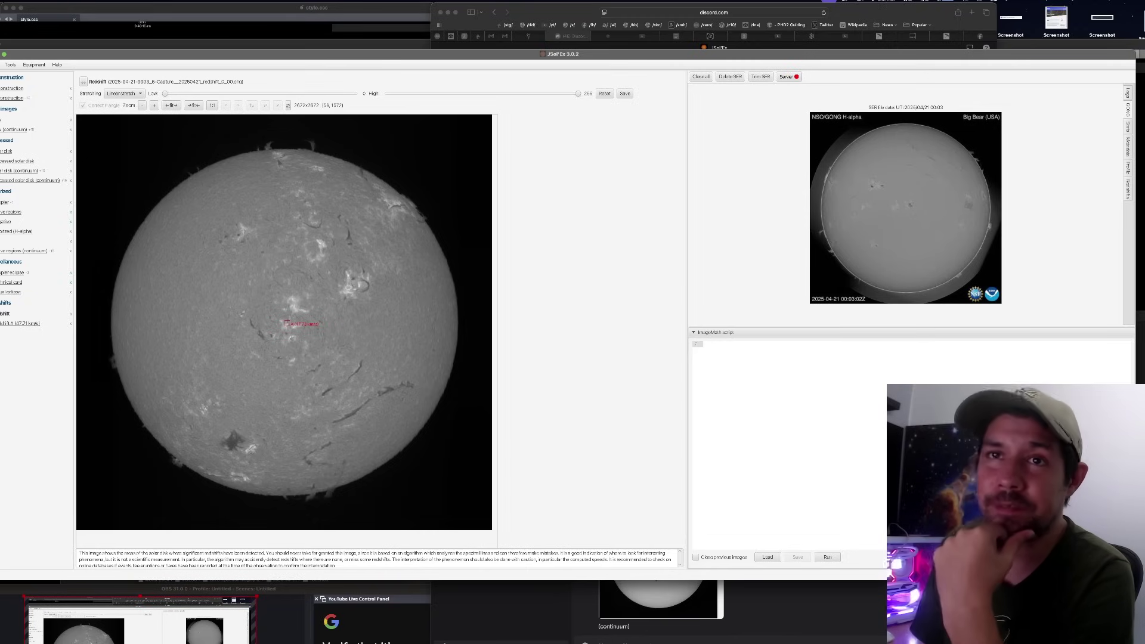
pyautogui.click(6, 151)
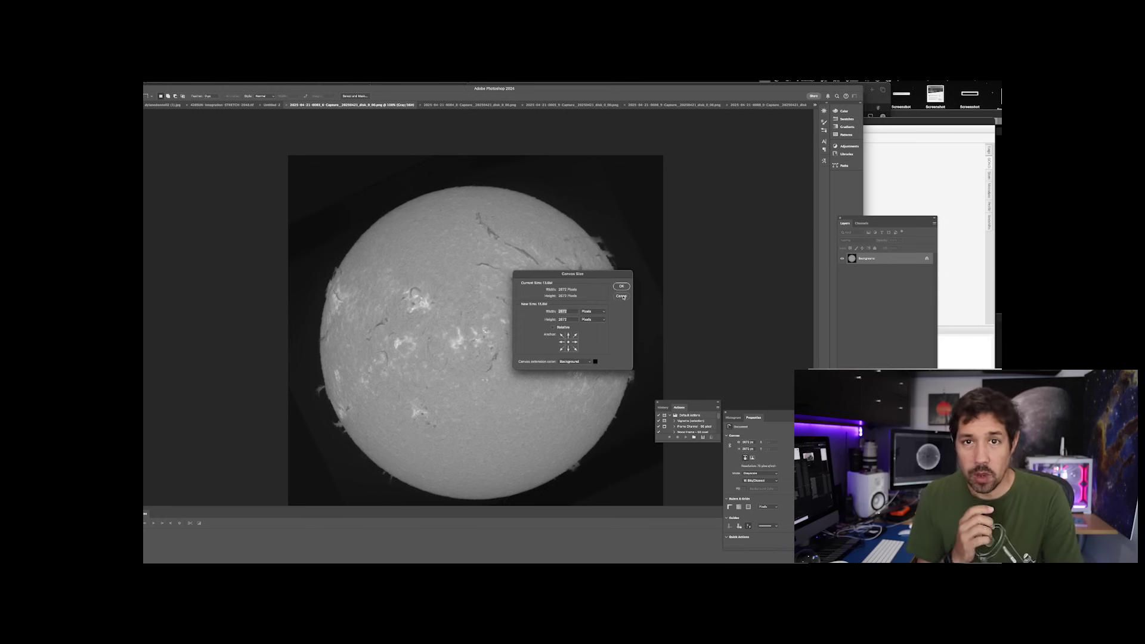
# Step: Cancel the Canvas Size change and open all the disk PNG images from their folder
pyautogui.click(620, 287)
pyautogui.click(620, 287)
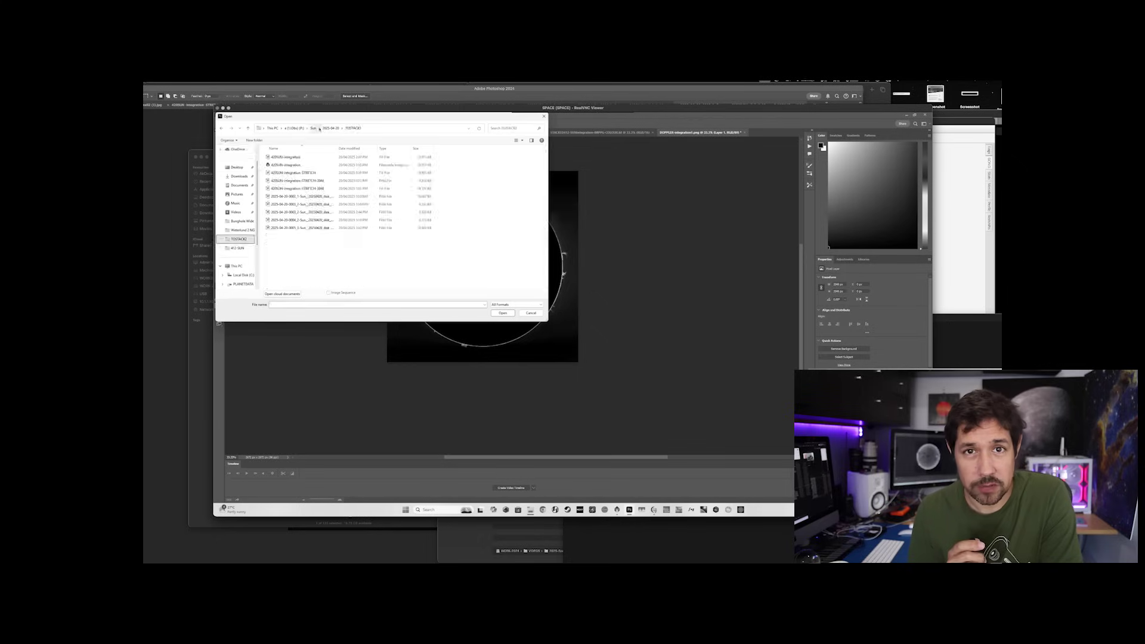
pyautogui.click(331, 129)
pyautogui.hotkey('ctrl', 'a')
pyautogui.press('Return')
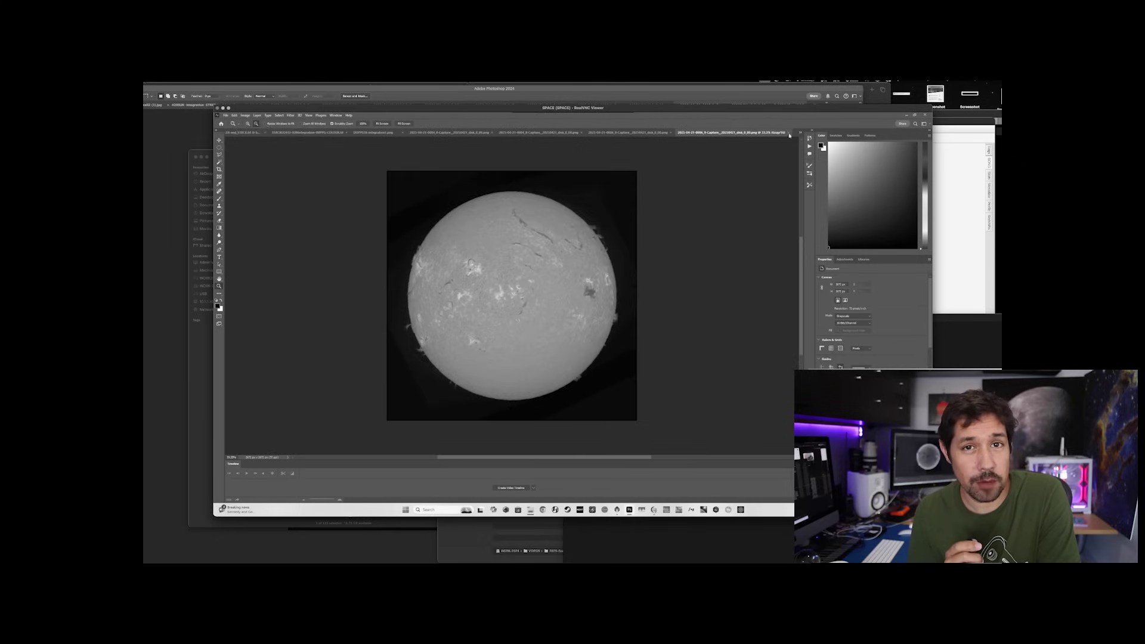
# Step: Review the opened disk images and load the stacked disk into ImPPG
pyautogui.click(267, 123)
pyautogui.click(263, 179)
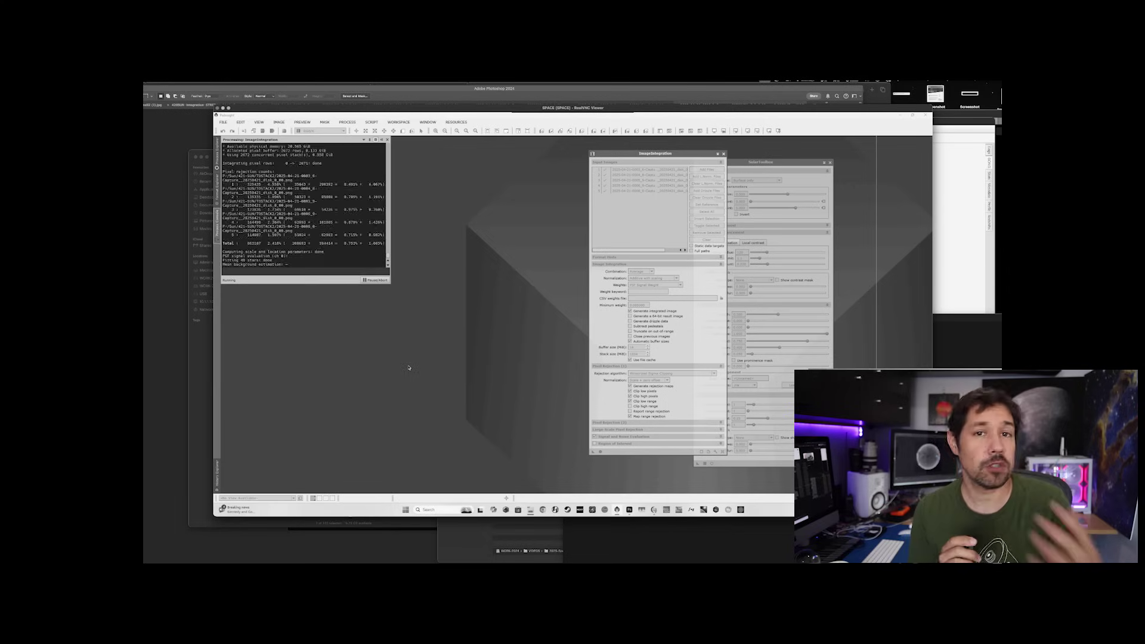
pyautogui.click(223, 122)
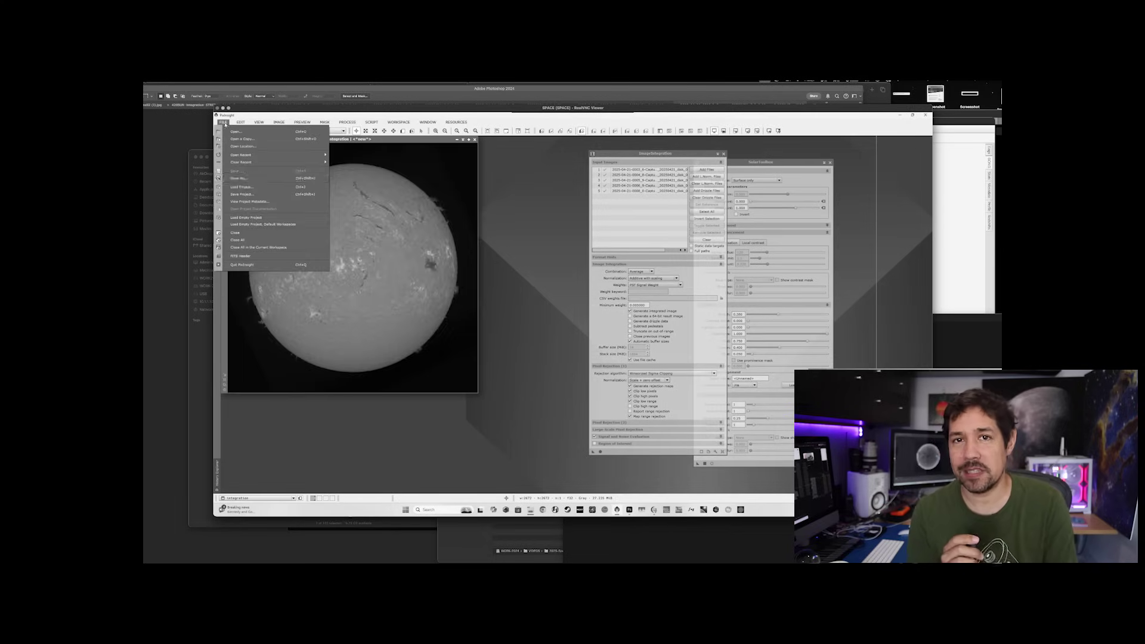
pyautogui.click(238, 177)
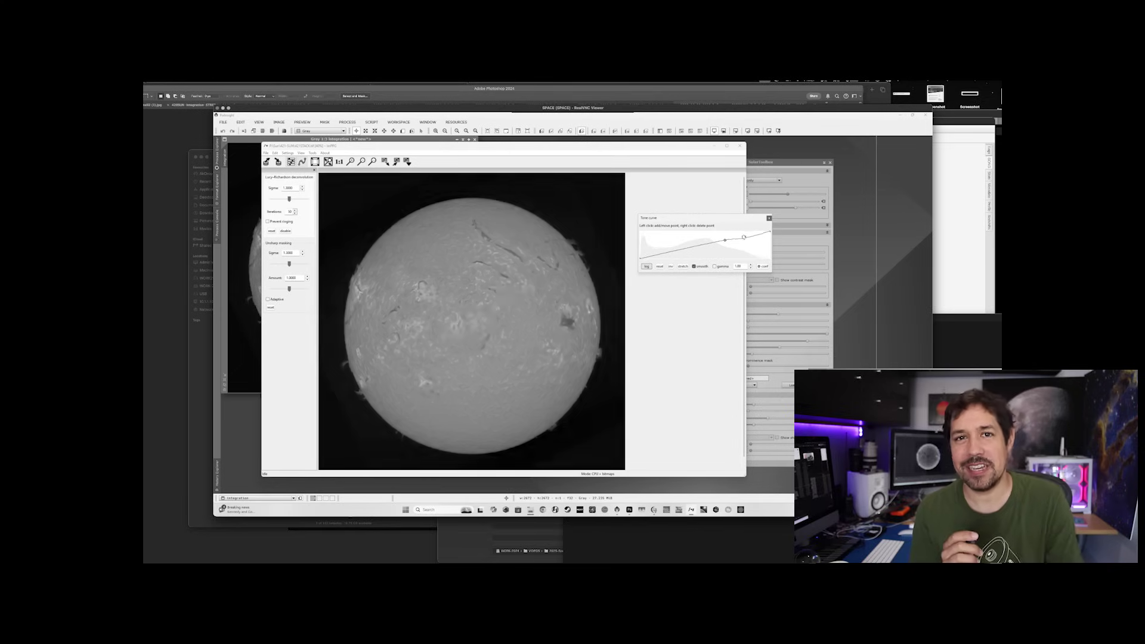
# Step: Add tone curve points, toggle inv, and reshape the curve for a bright, high-contrast disk with prominences
pyautogui.click(705, 246)
pyautogui.click(673, 255)
pyautogui.click(670, 266)
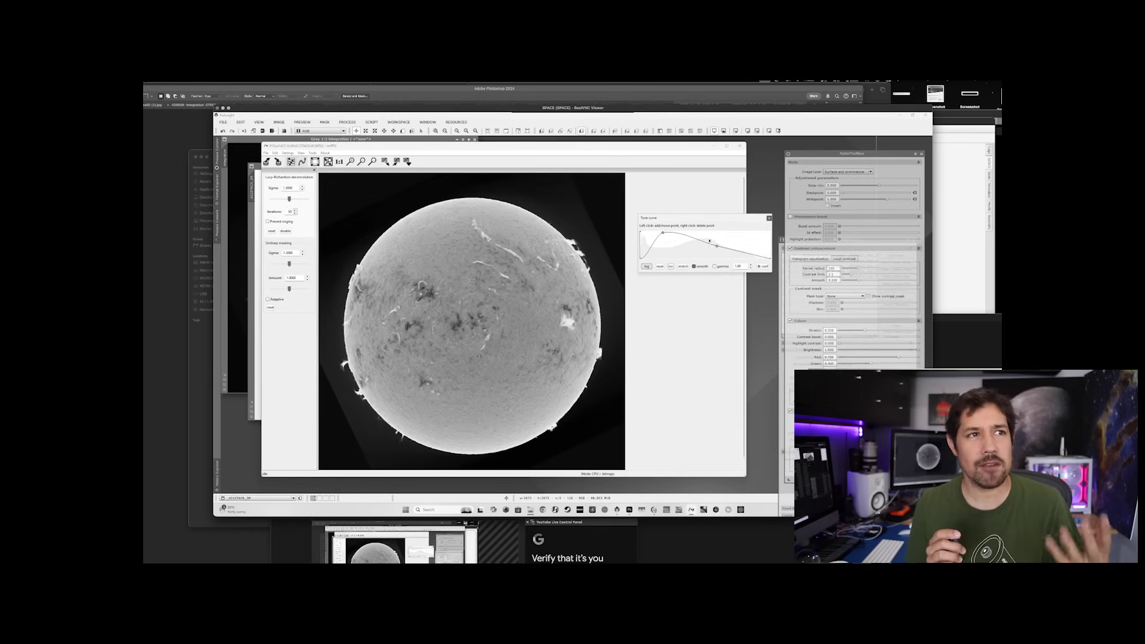
pyautogui.moveTo(710, 241); pyautogui.dragTo(749, 258)
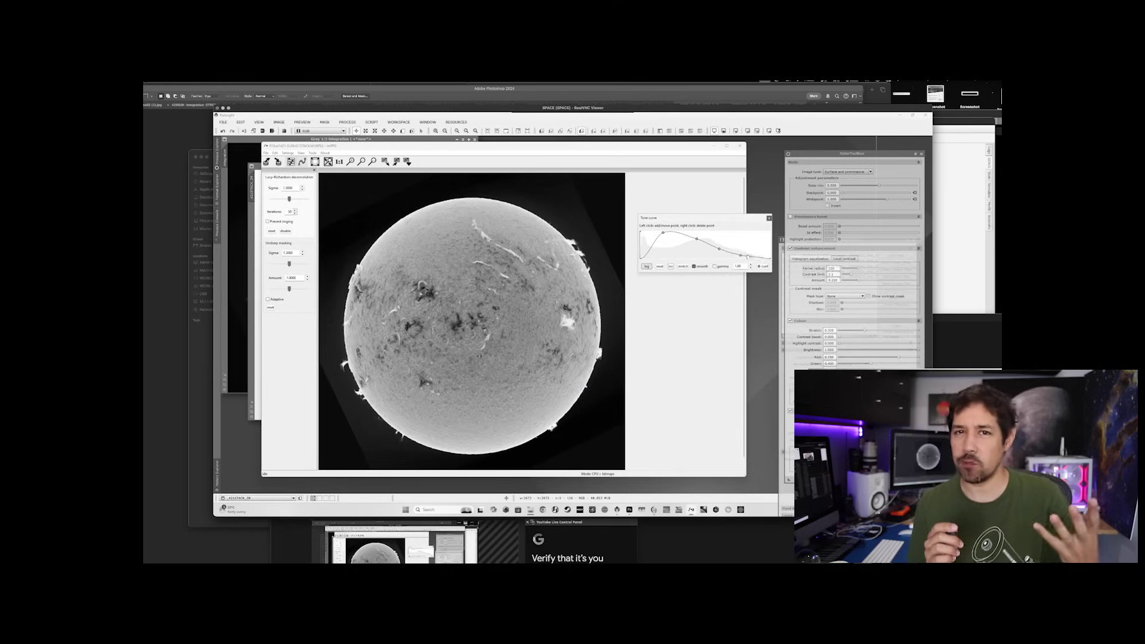
pyautogui.click(659, 266)
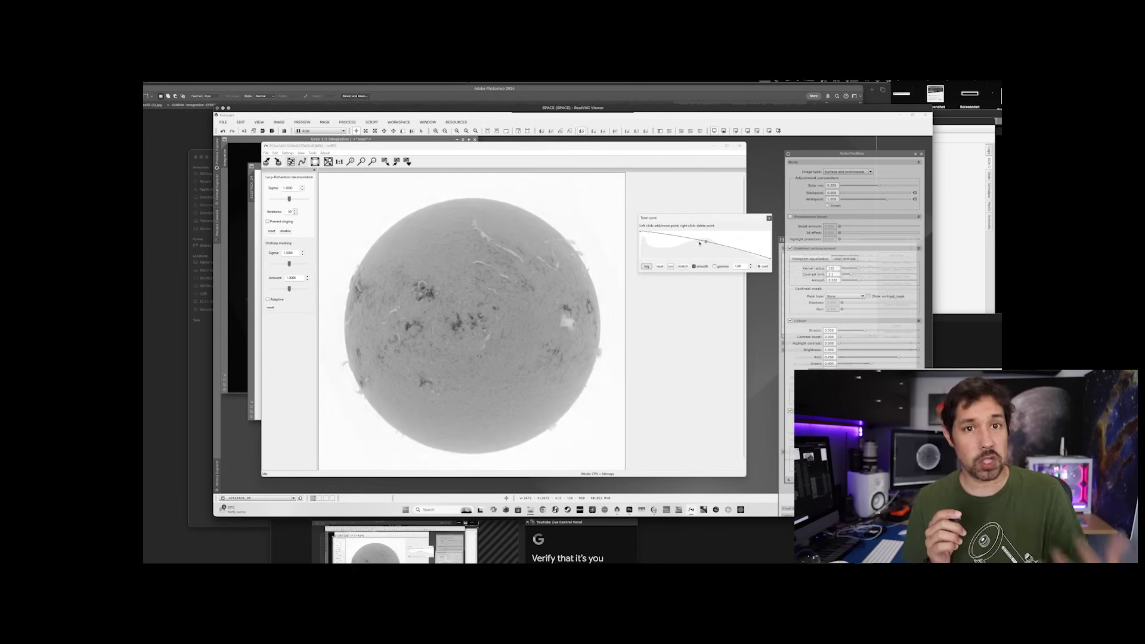
pyautogui.click(663, 237)
pyautogui.click(686, 234)
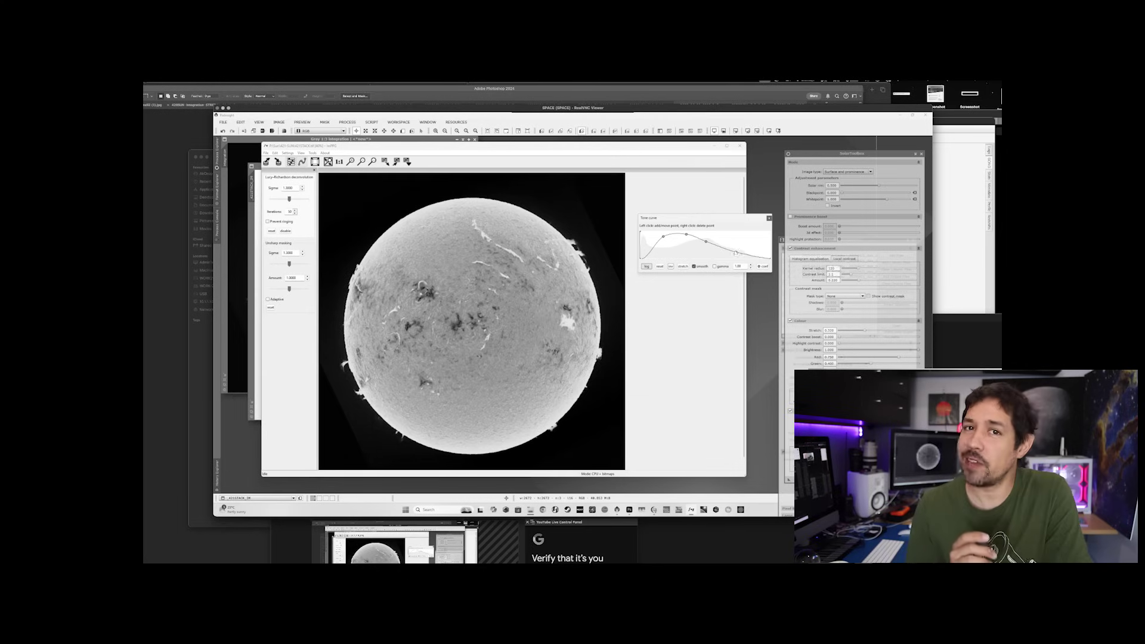